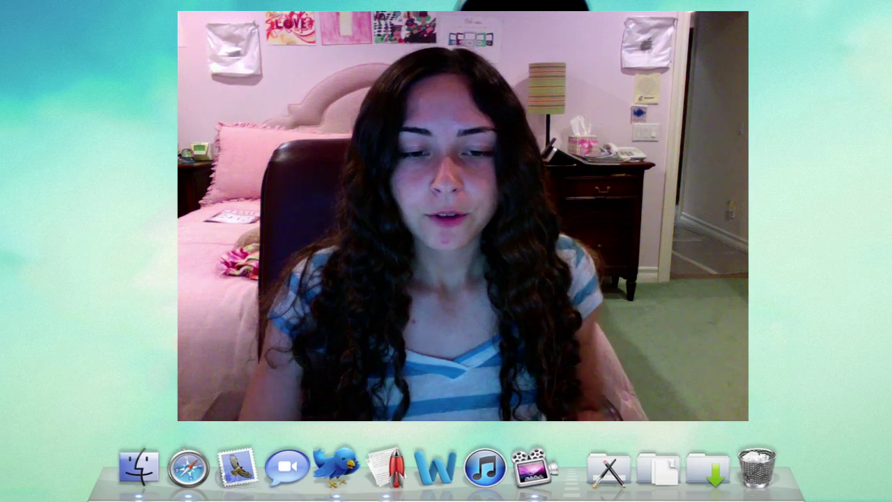
Bring Safari's windows forward, then hide all of them from its Dock menu
left_click(186, 479)
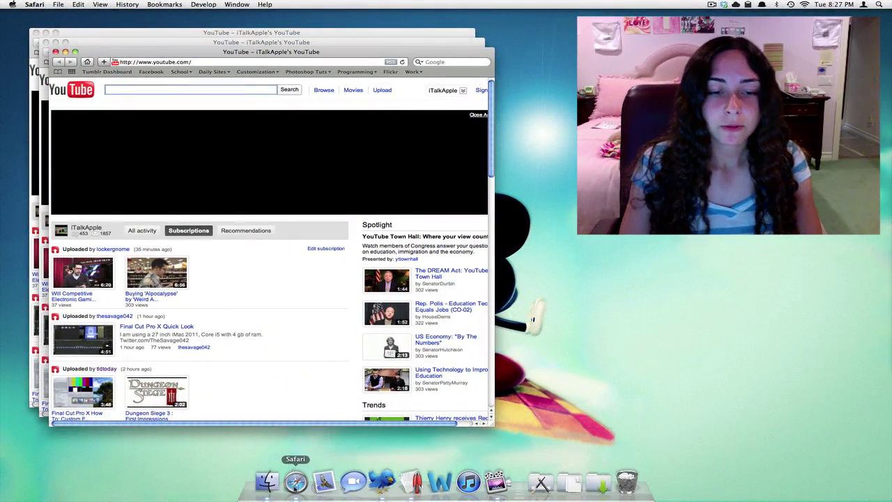
right_click(295, 478)
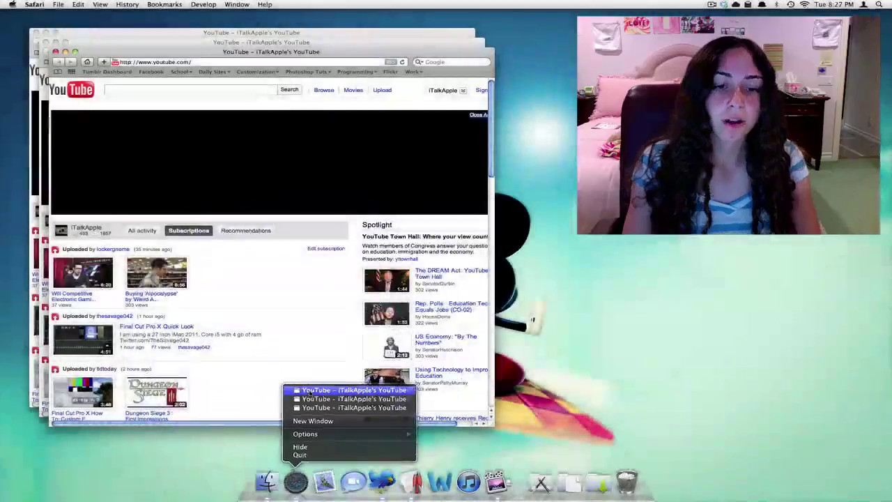
left_click(300, 447)
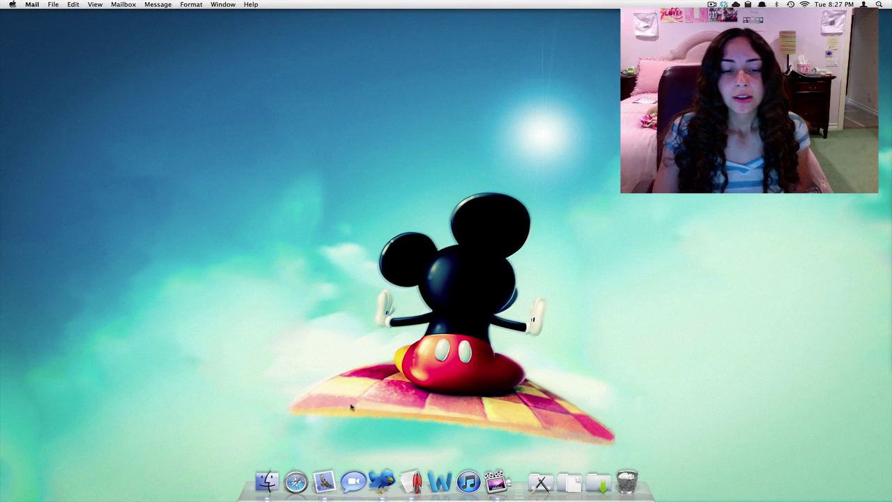
Have Mail get new mail from its Dock icon menu
right_click(324, 480)
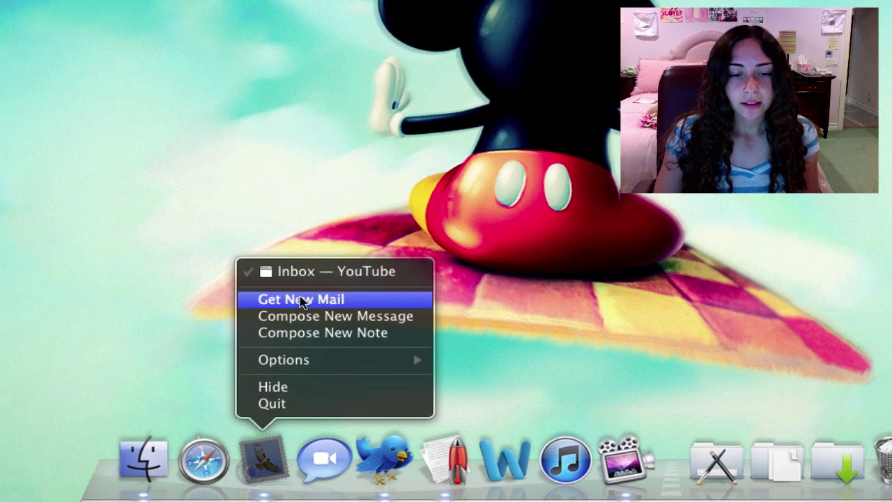
left_click(340, 299)
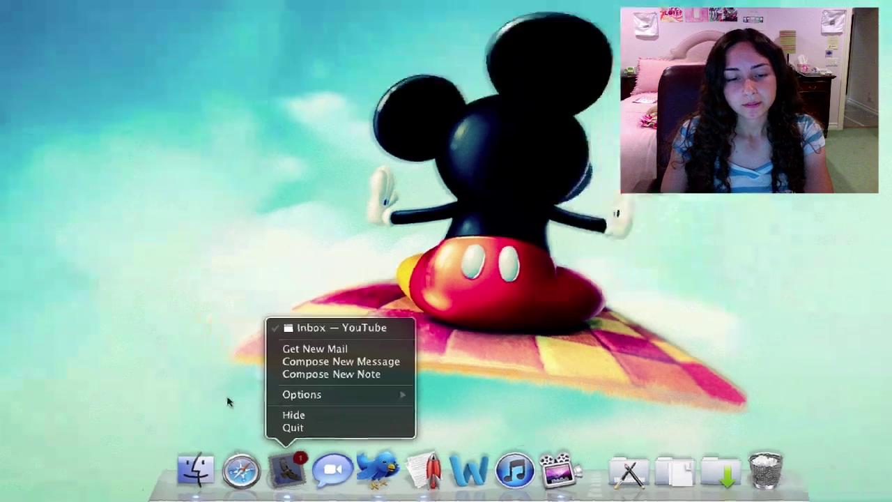
left_click(189, 376)
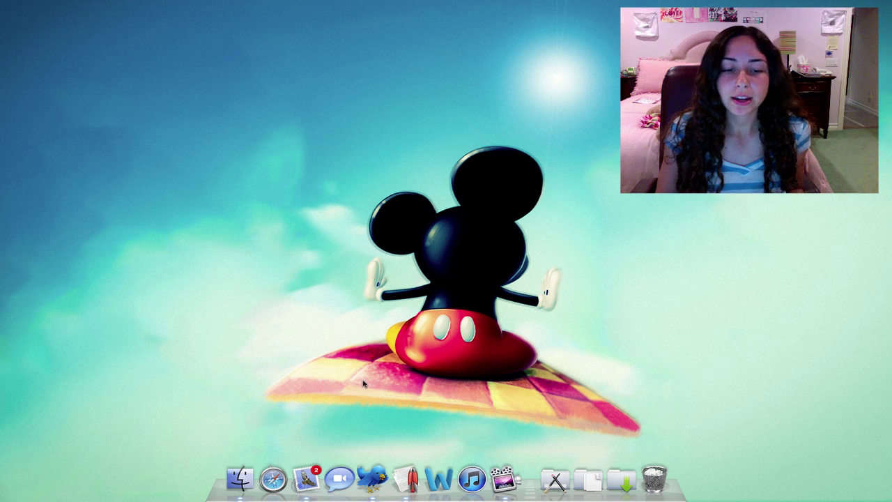
Create a new folder on the desktop, keeping the default untitled name
right_click(395, 83)
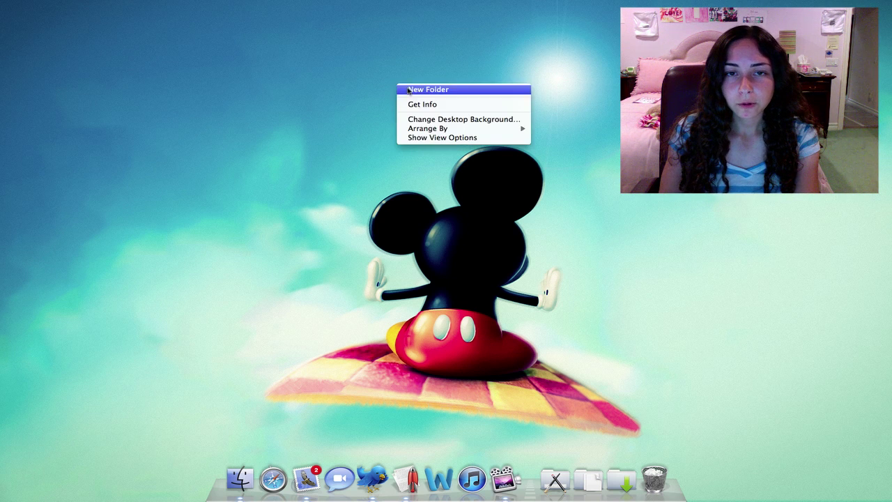
left_click(405, 89)
left_click(405, 113)
Attach the untitled folder to a new Mail message and browse for more attachments
left_click_drag(401, 83, 307, 482)
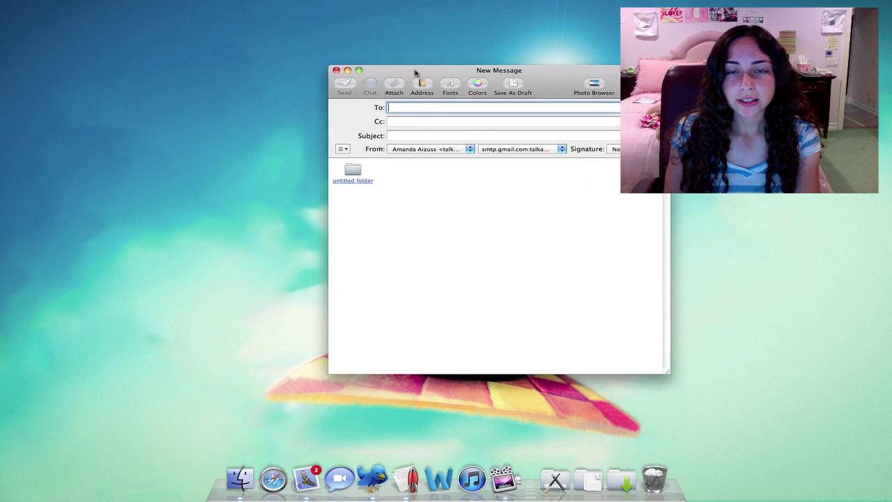
left_click_drag(416, 179, 340, 176)
left_click(394, 181)
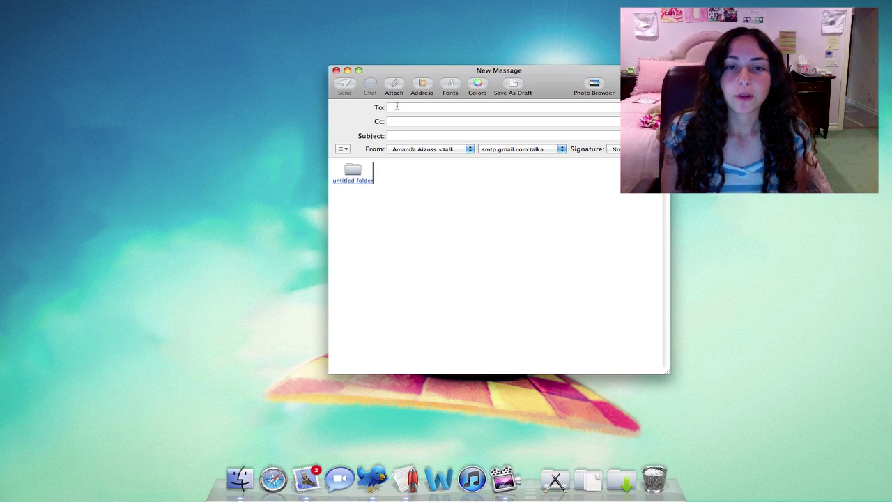
left_click(395, 84)
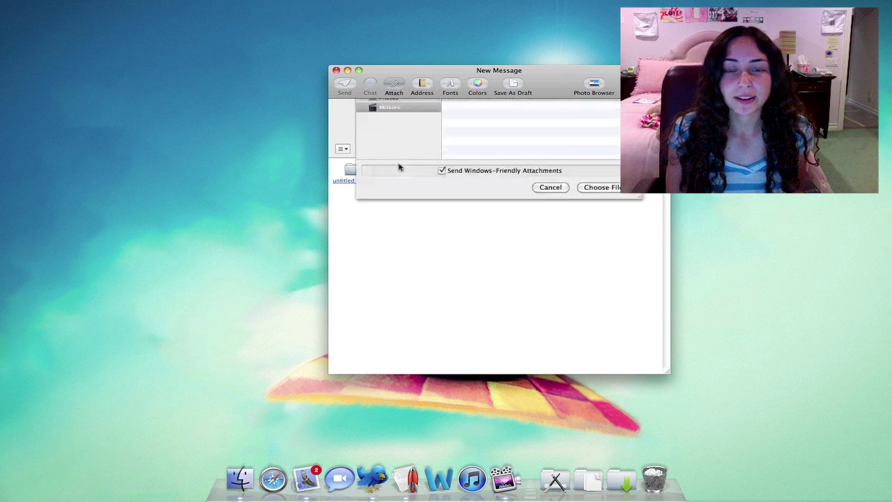
scroll(470, 160, "down", 10)
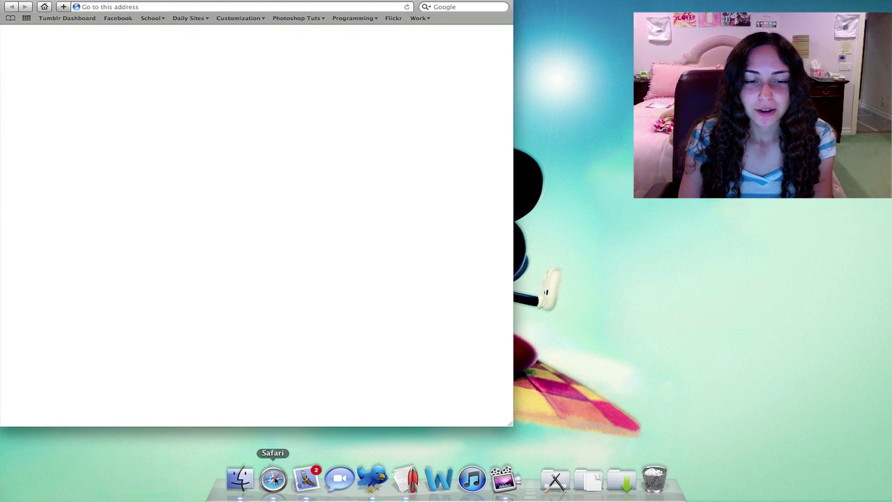
left_click(274, 479)
Show all four Safari YouTube windows, bring the top-right one forward and drag it right
left_click(273, 478)
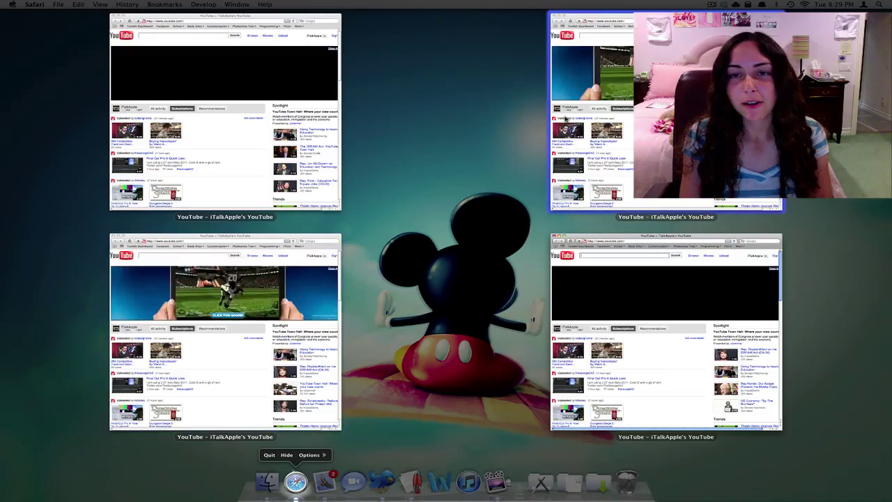
left_click(666, 112)
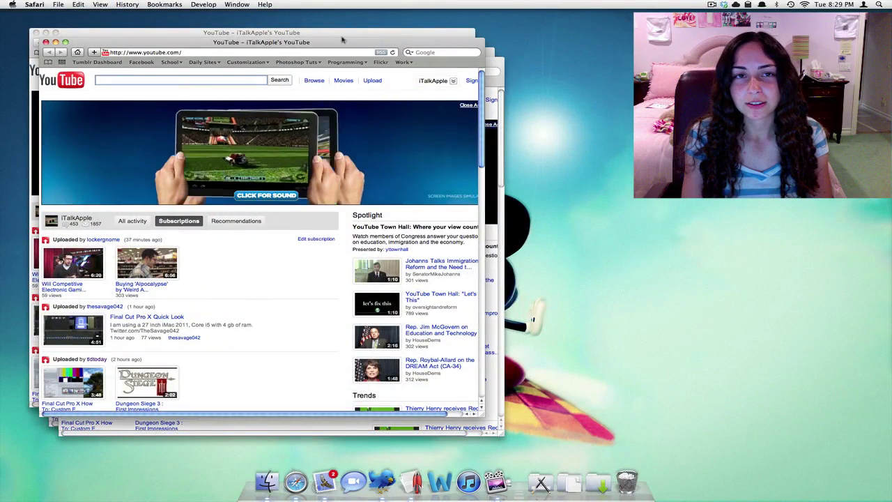
left_click_drag(339, 43, 620, 33)
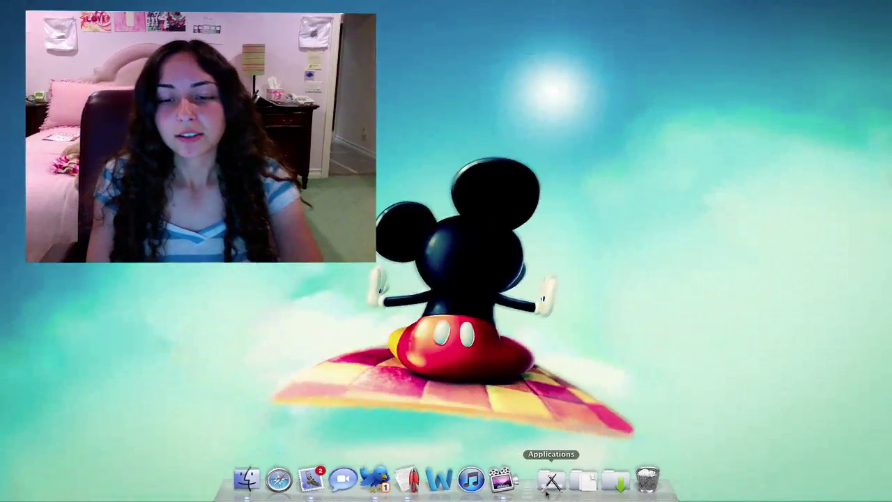
left_click(552, 469)
scroll(558, 180, "down", 1)
scroll(558, 180, "down", 15)
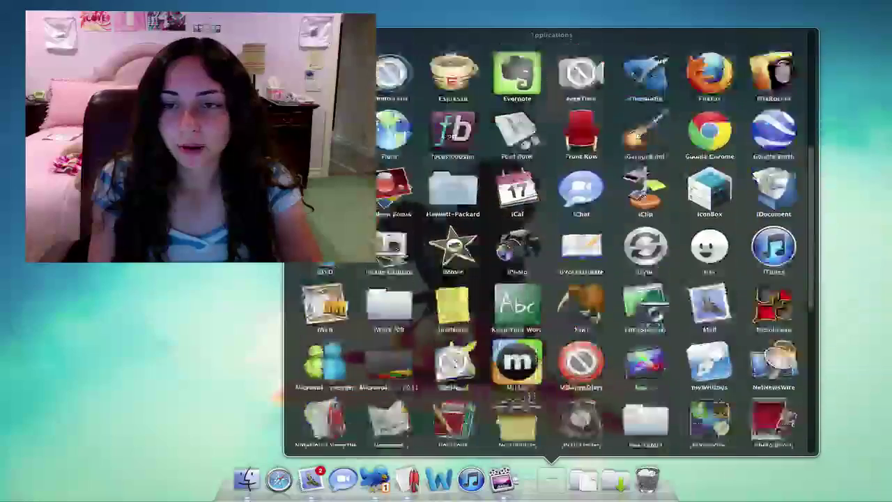
left_click(558, 475)
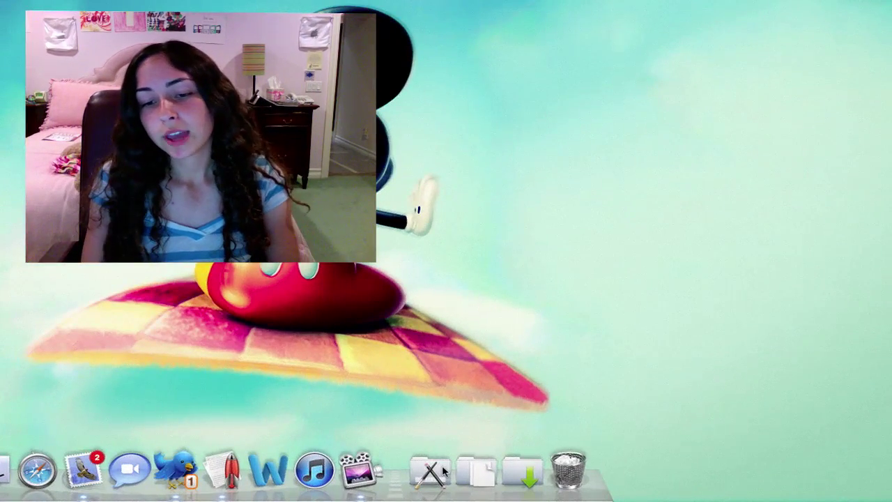
right_click(443, 473)
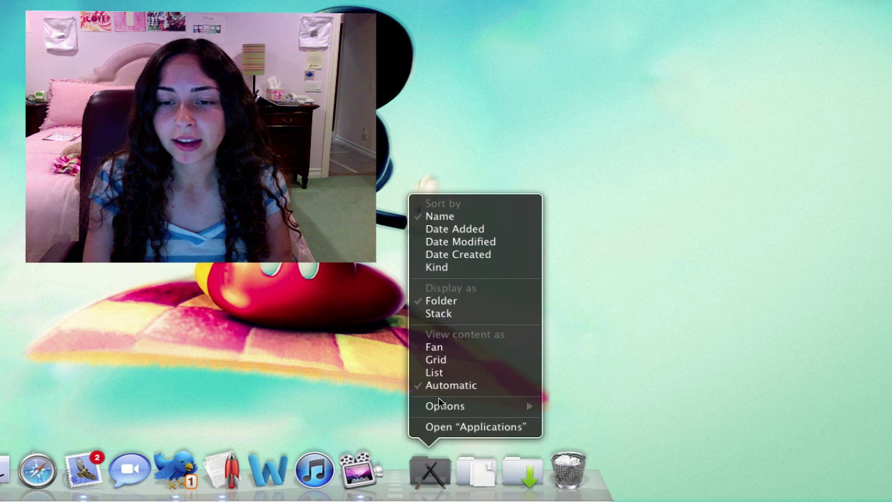
left_click(430, 465)
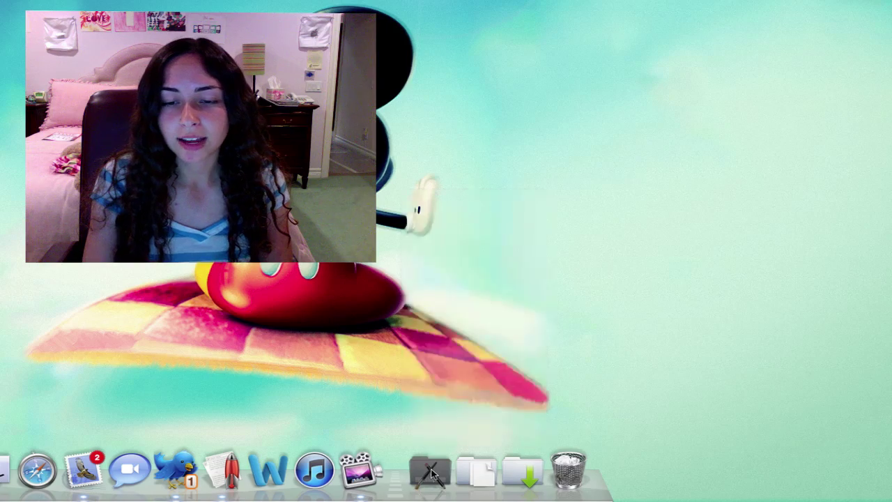
left_click(430, 464)
left_click(458, 492)
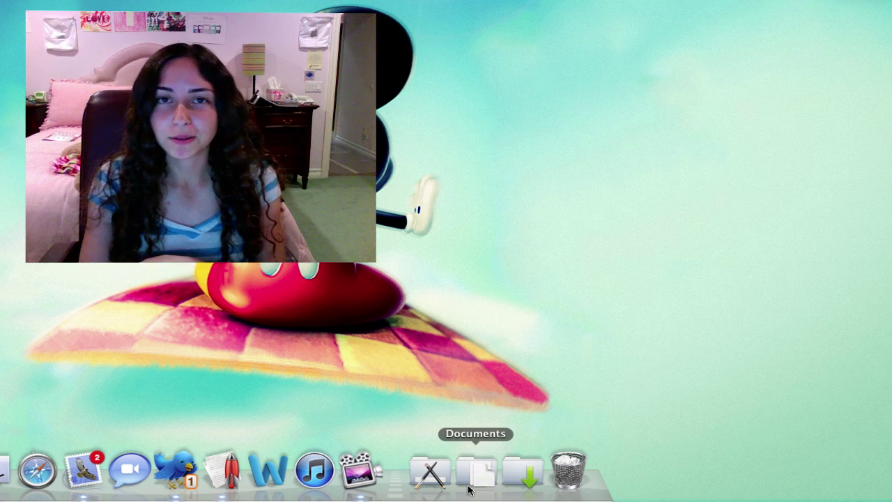
left_click(470, 490)
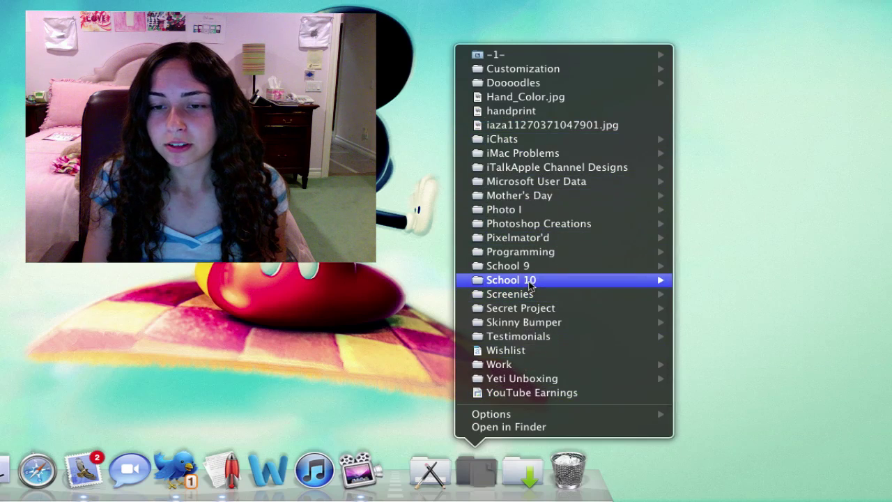
mouse_move(530, 283)
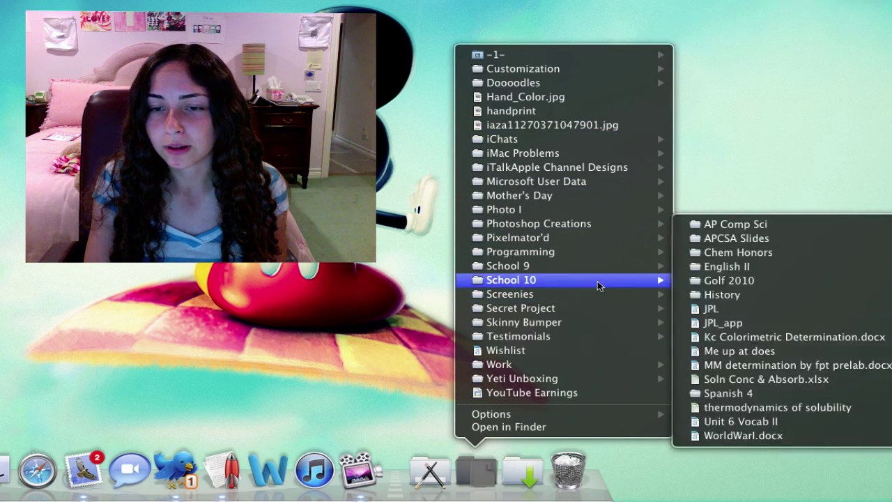
mouse_move(762, 228)
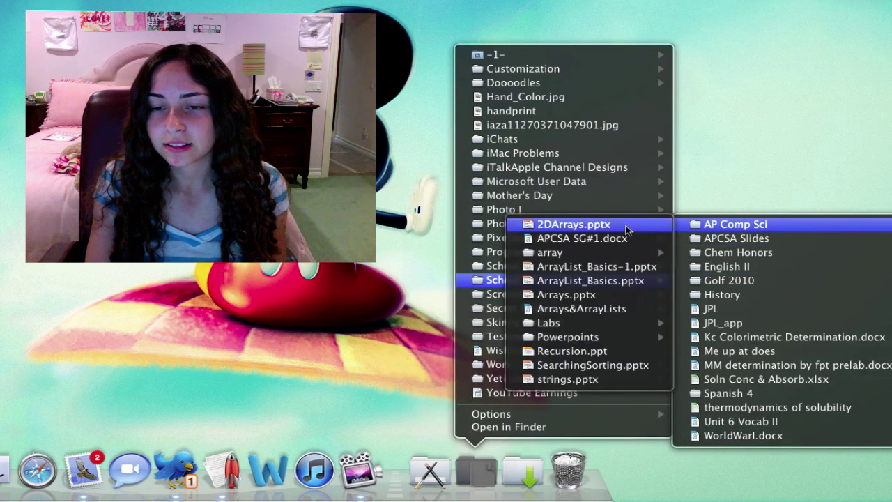
mouse_move(574, 255)
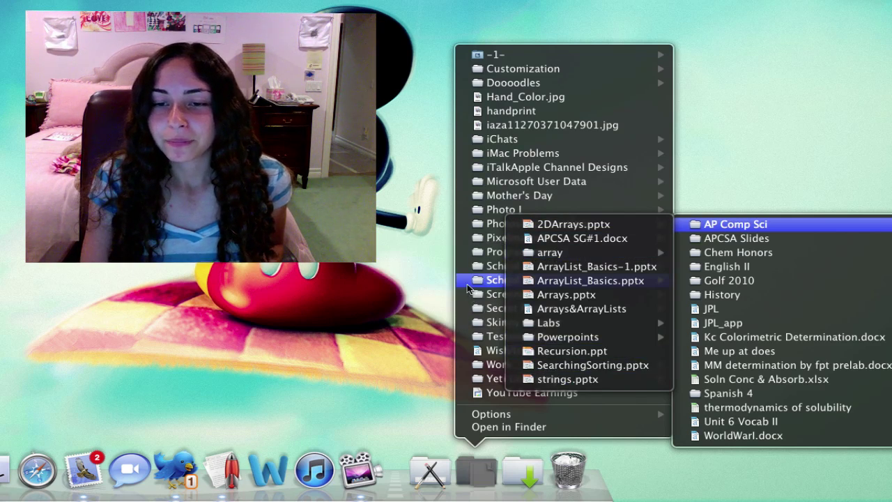
left_click(417, 281)
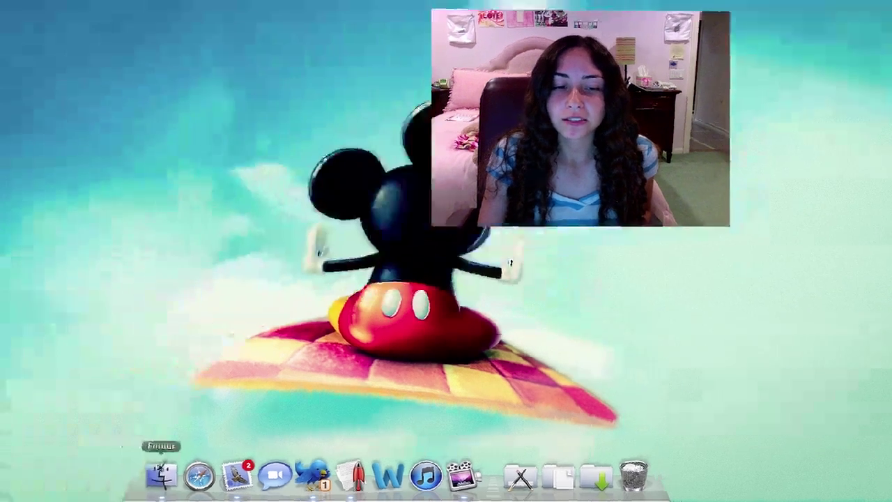
left_click(2, 471)
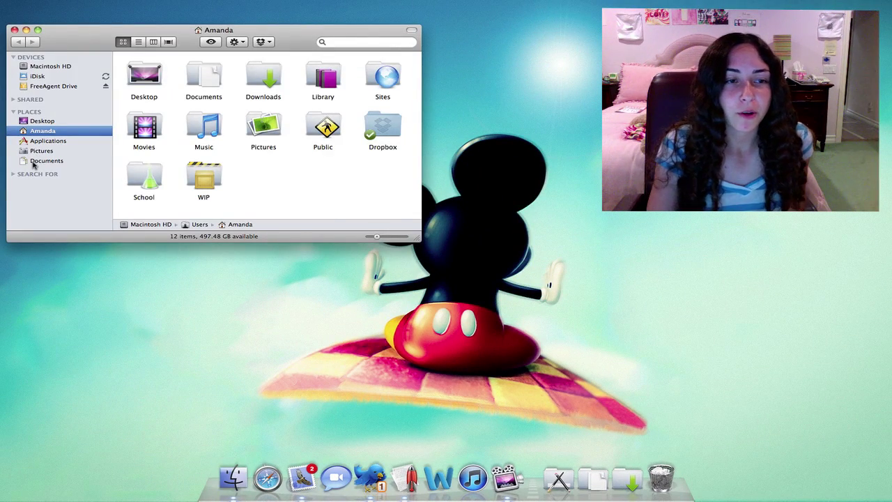
left_click(47, 160)
double_click(154, 161)
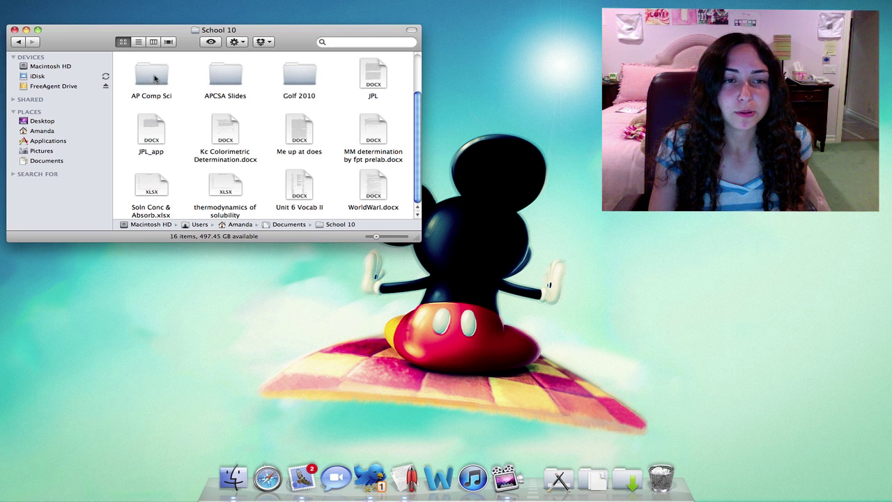
double_click(154, 75)
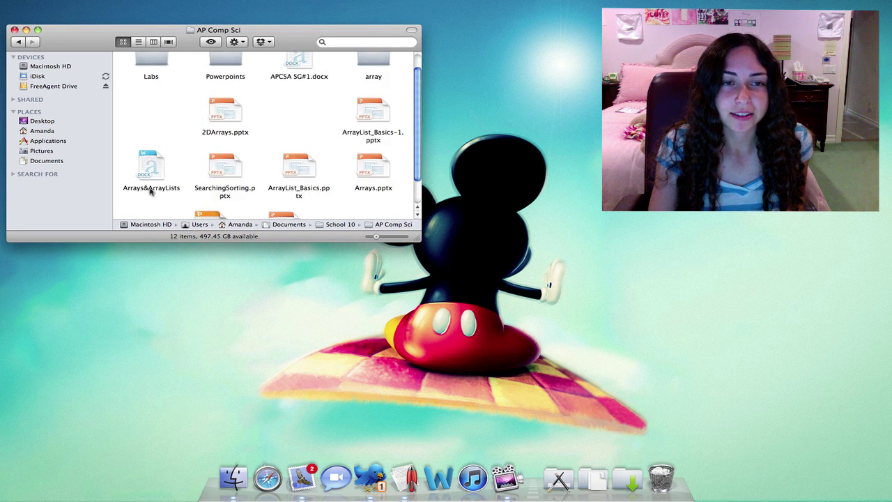
key("super+w")
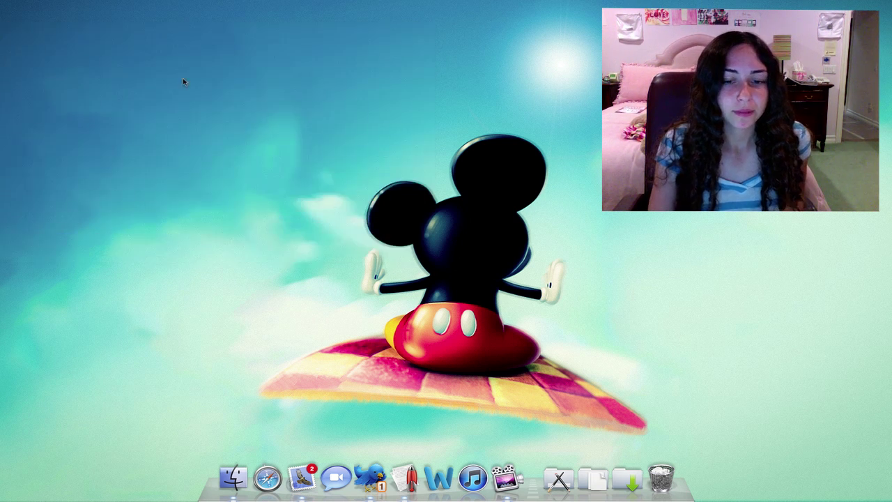
Browse the Downloads stack's options and fan, then the Applications grid, closing each
left_click(630, 483)
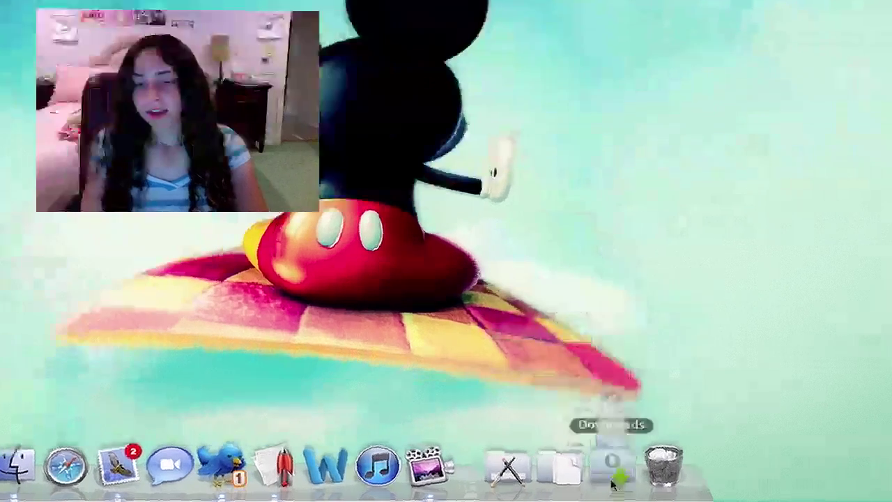
right_click(613, 481)
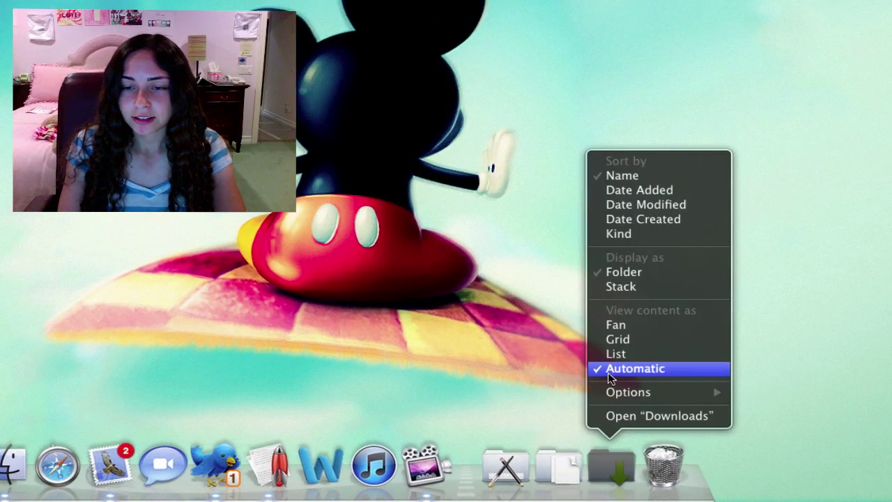
left_click(461, 363)
left_click(617, 481)
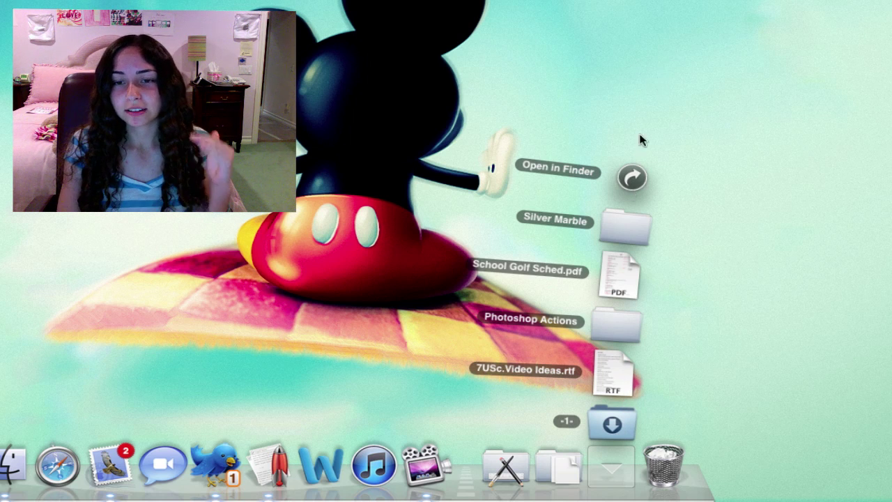
left_click(608, 474)
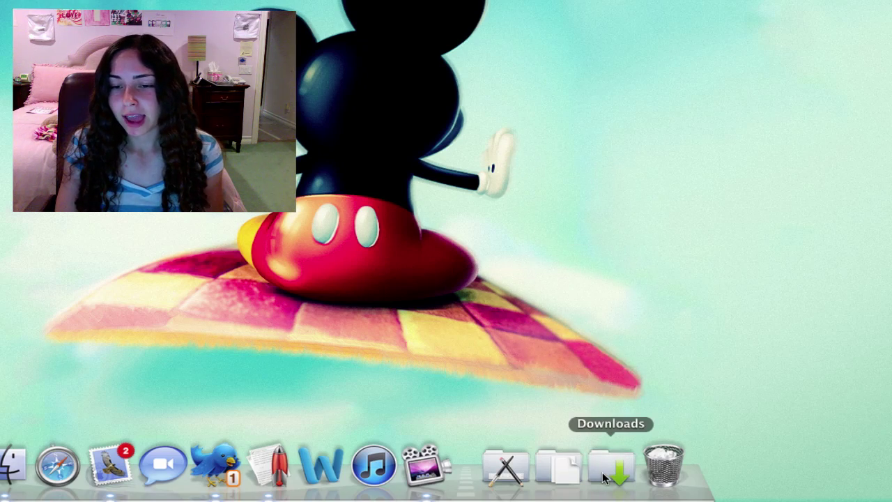
left_click(505, 466)
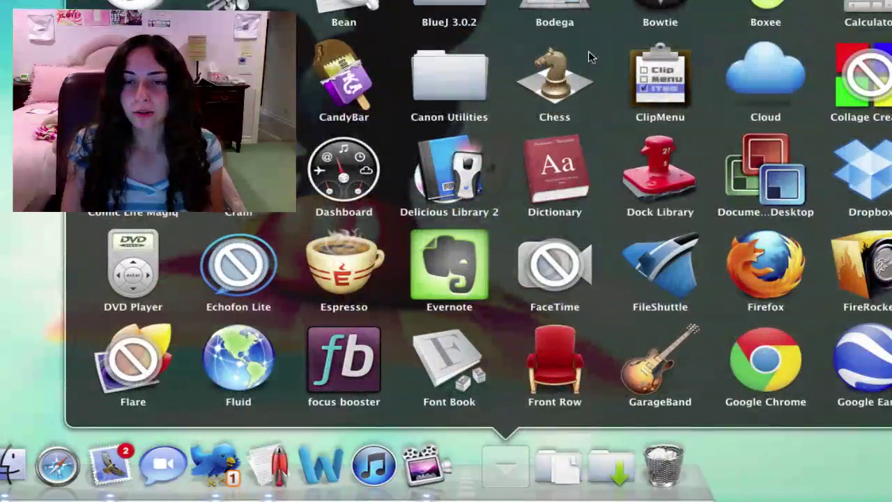
left_click(506, 466)
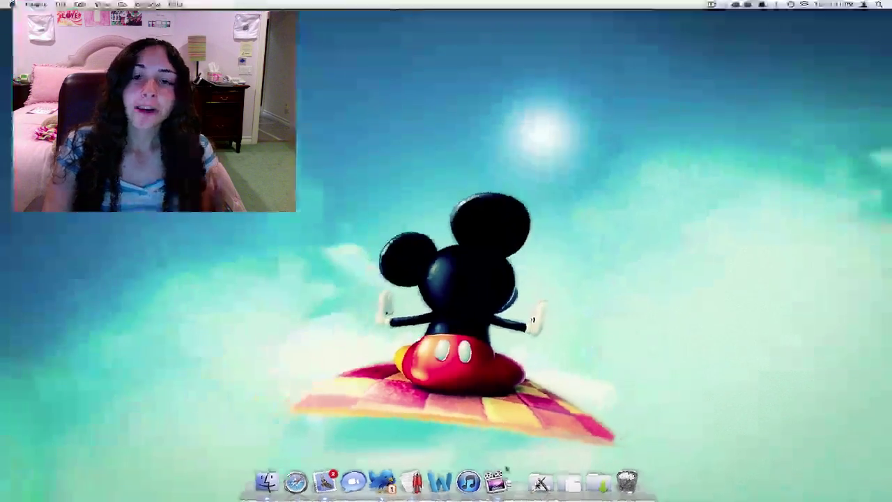
Load Facebook in Safari and drag its favicon into the Dock as a shortcut
left_click(295, 481)
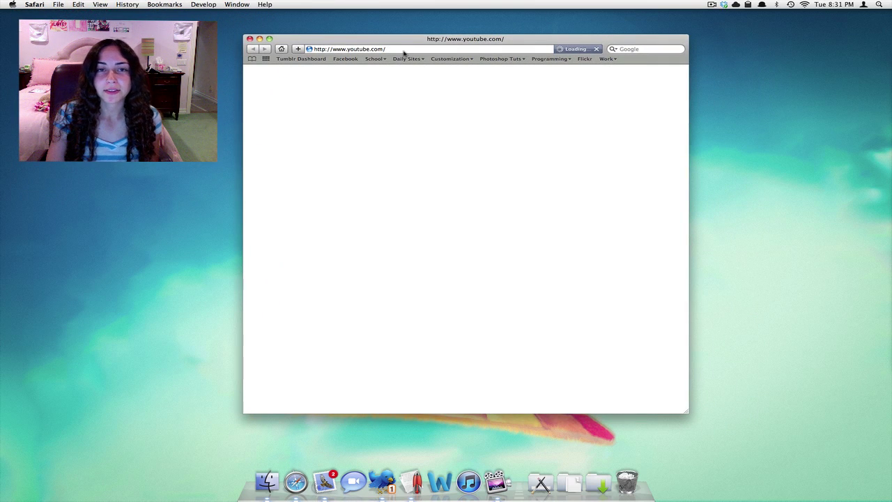
left_click(338, 60)
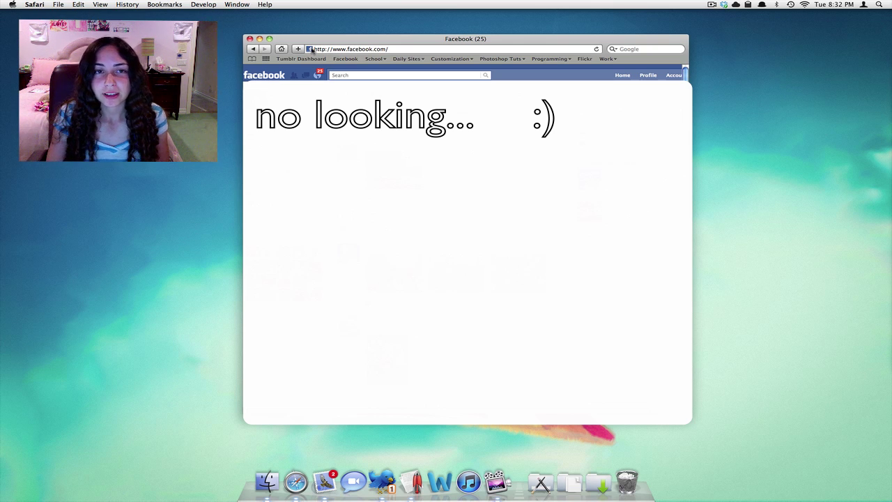
left_click_drag(310, 51, 610, 485)
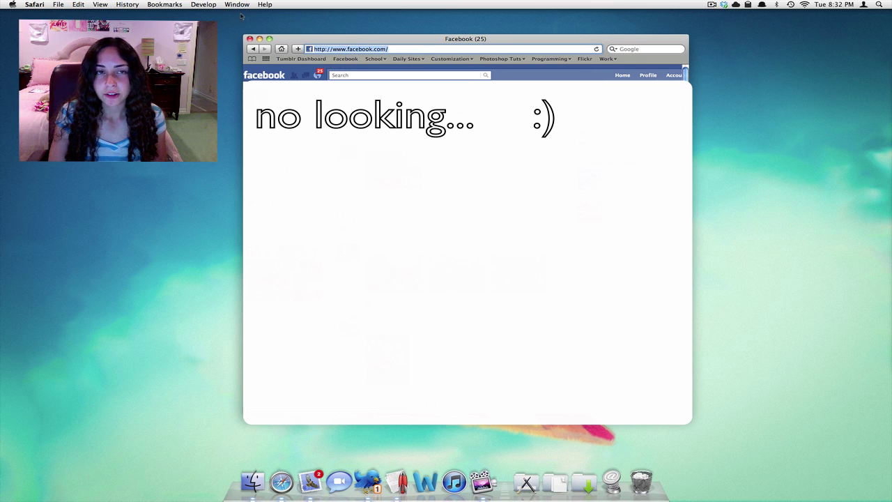
Close the Facebook window, reopen it from the new Dock shortcut, then close it again
left_click(250, 39)
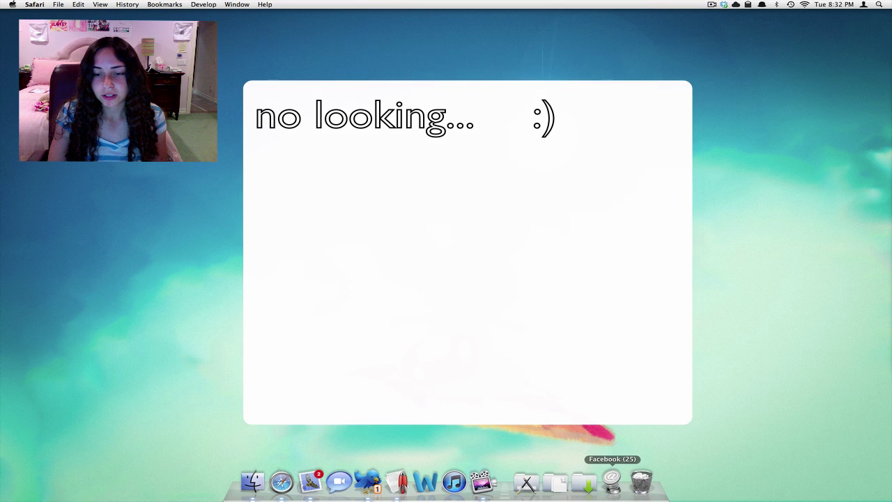
left_click(612, 481)
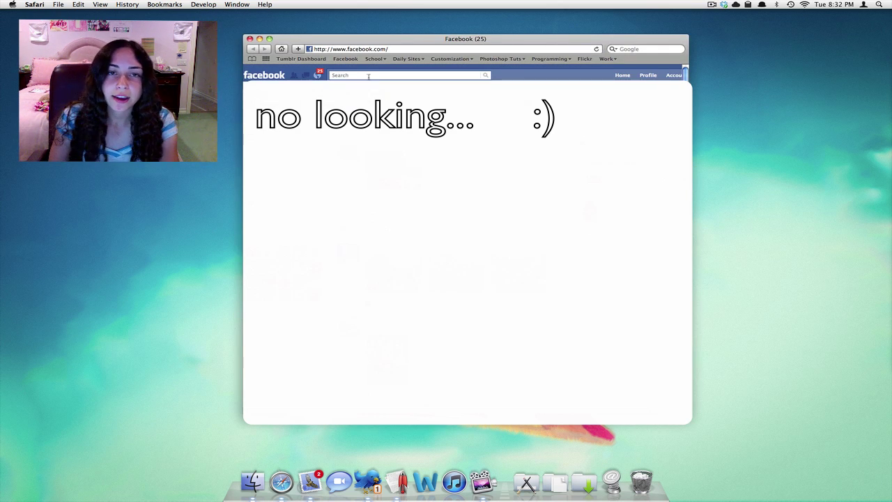
left_click(250, 39)
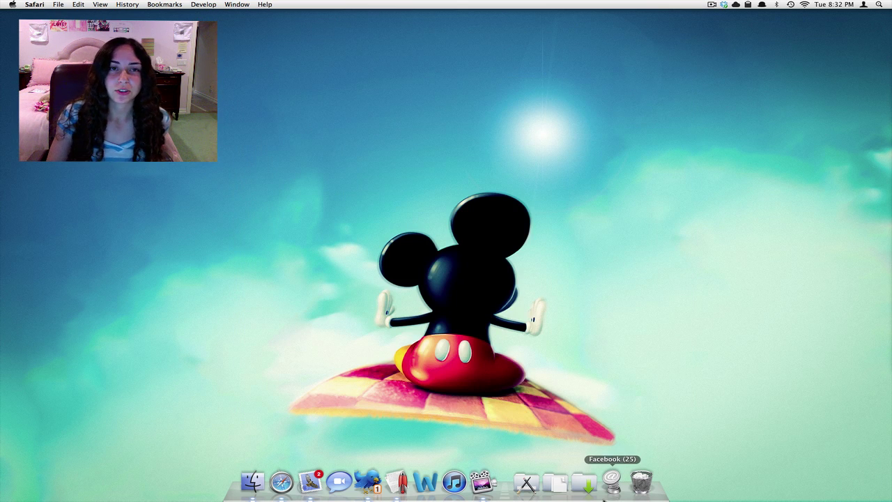
Drag the Facebook shortcut out of the Dock and move the Dock to the left edge
left_click_drag(612, 481, 584, 321)
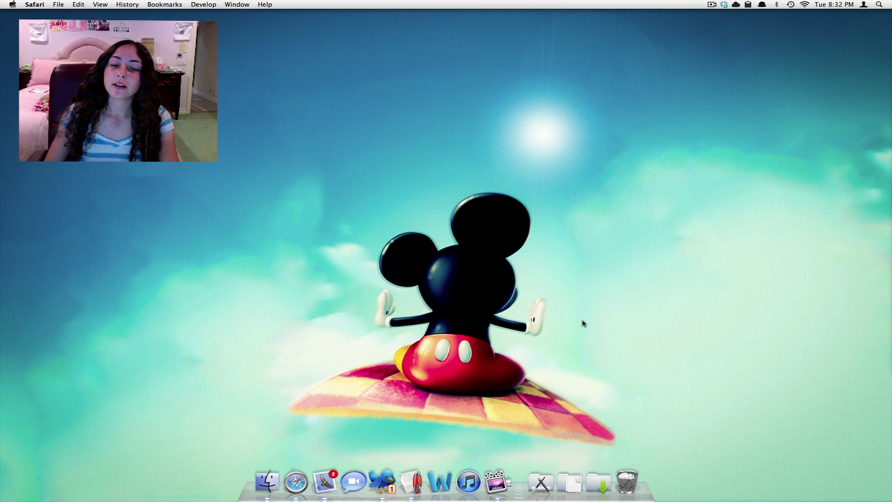
right_click(520, 488)
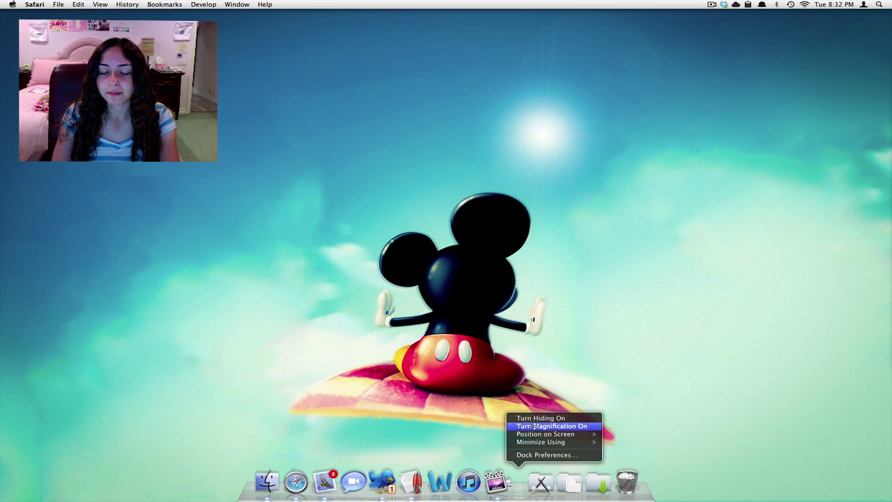
mouse_move(531, 434)
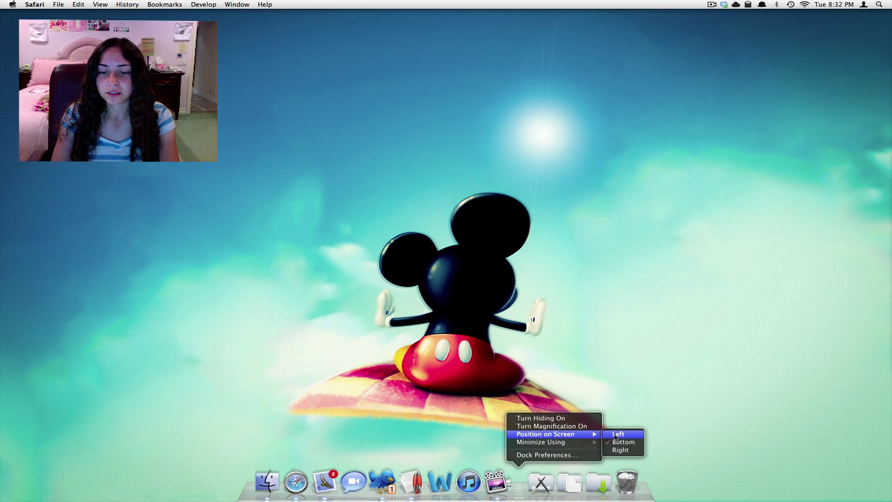
left_click(617, 435)
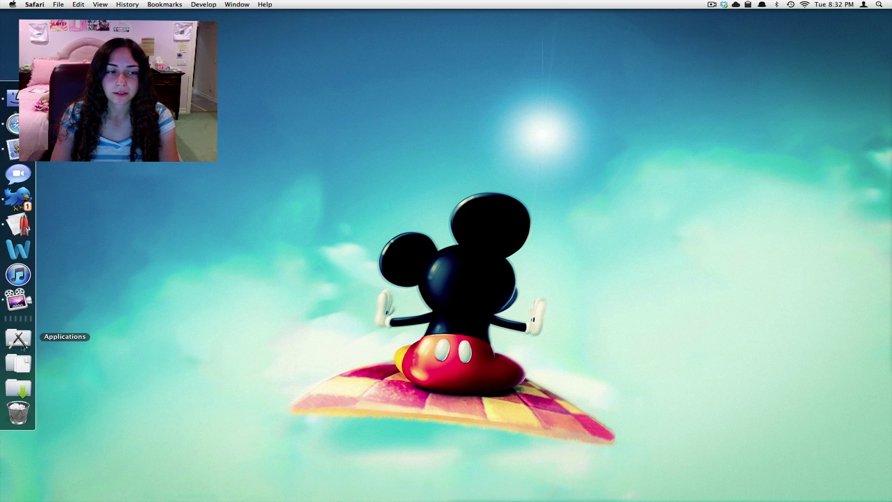
Move the Dock back to the bottom of the screen
right_click(25, 318)
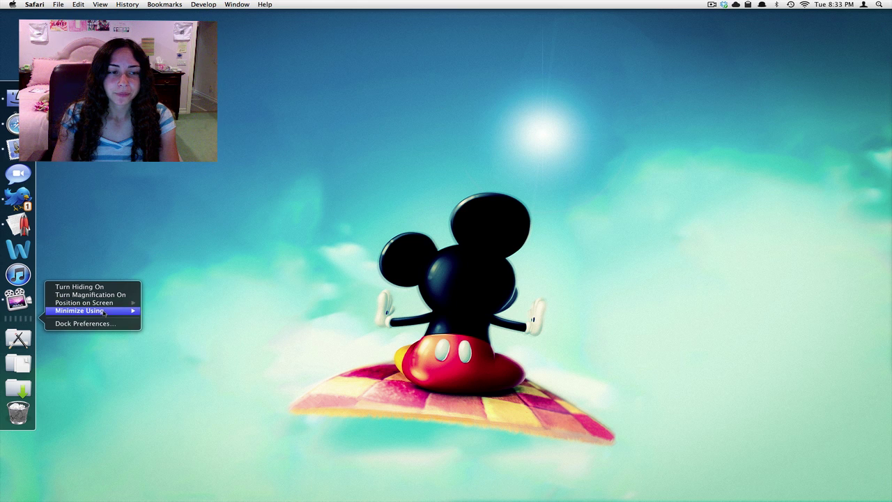
mouse_move(119, 302)
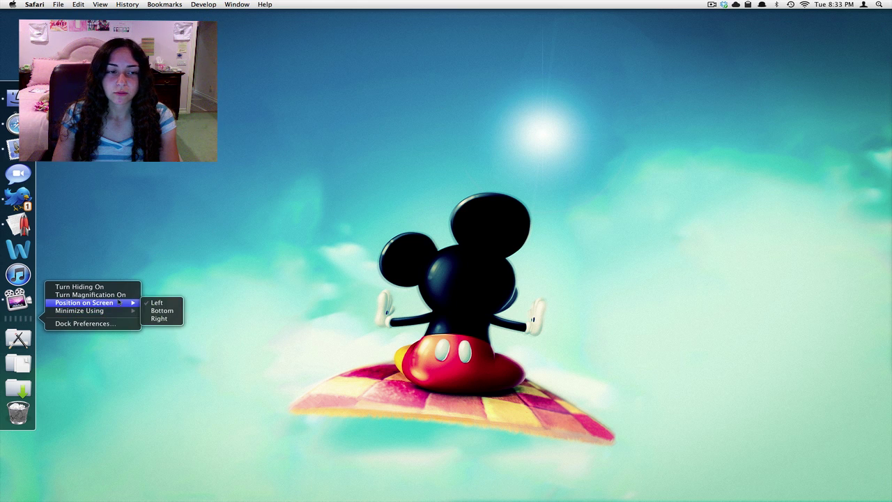
left_click(162, 310)
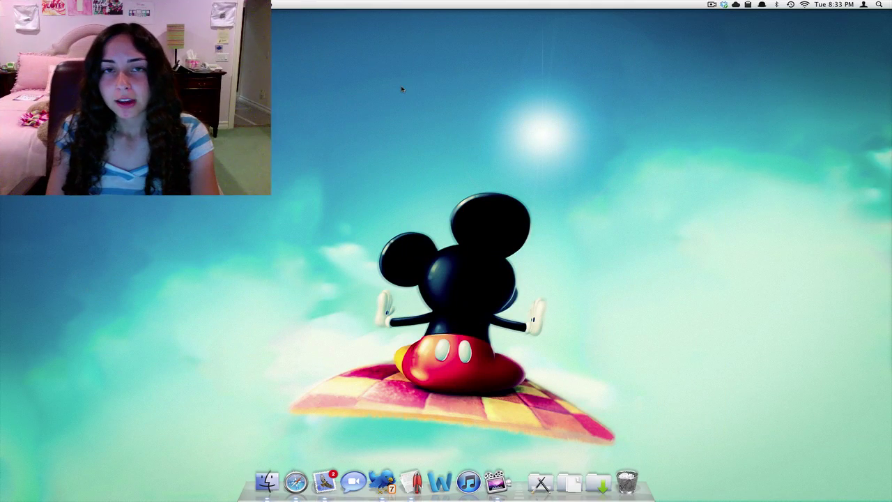
Create a new untitled folder on the desktop
right_click(433, 60)
left_click(458, 63)
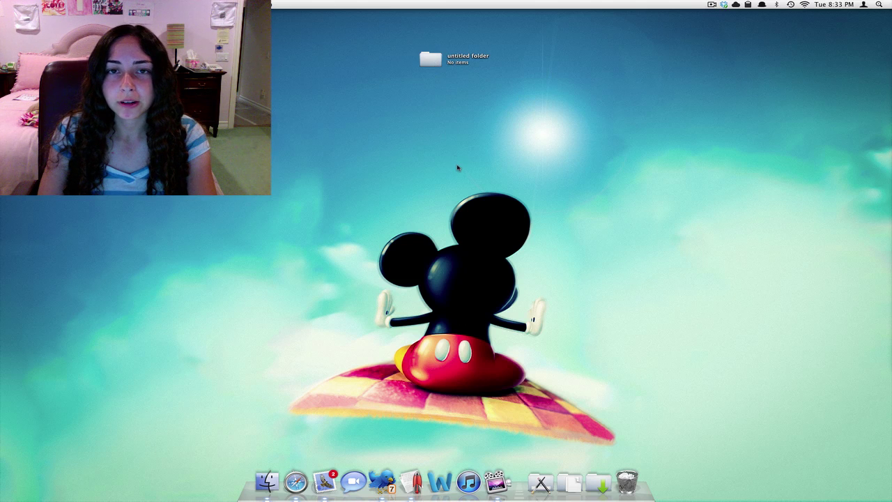
left_click(437, 82)
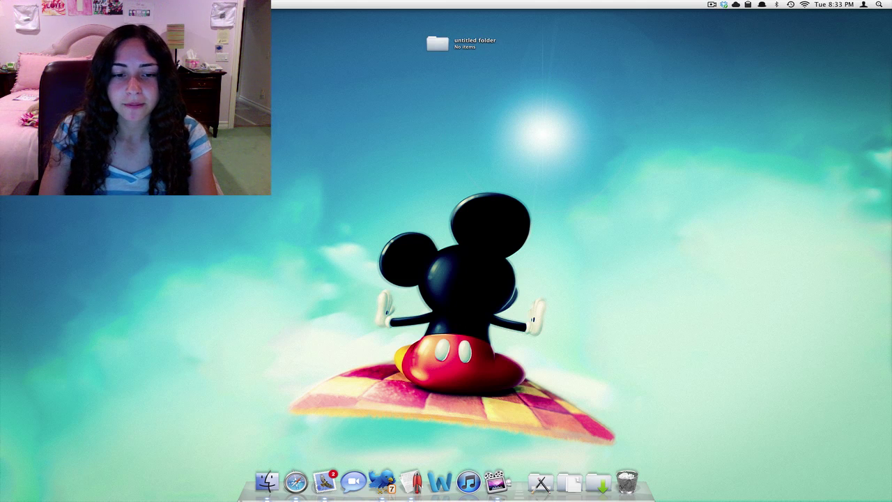
In Finder's Desktop folder, drag the untitled folder to the Trash and close the window
left_click(265, 483)
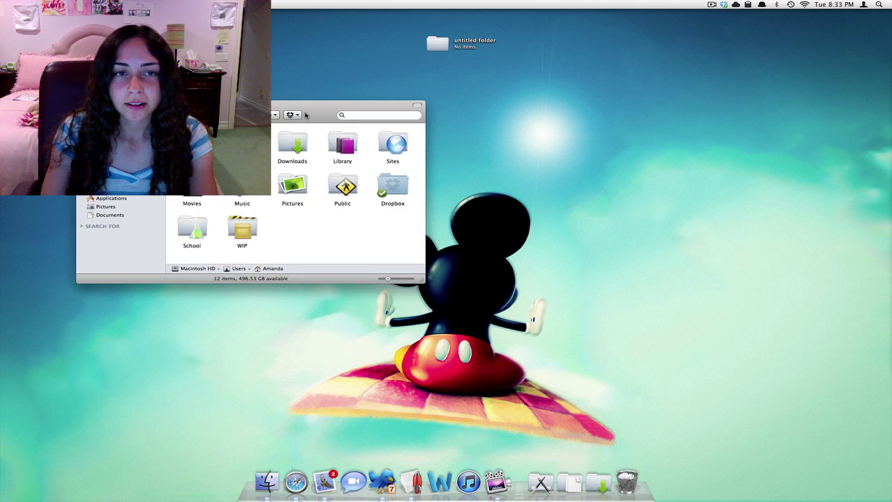
left_click_drag(306, 115, 516, 157)
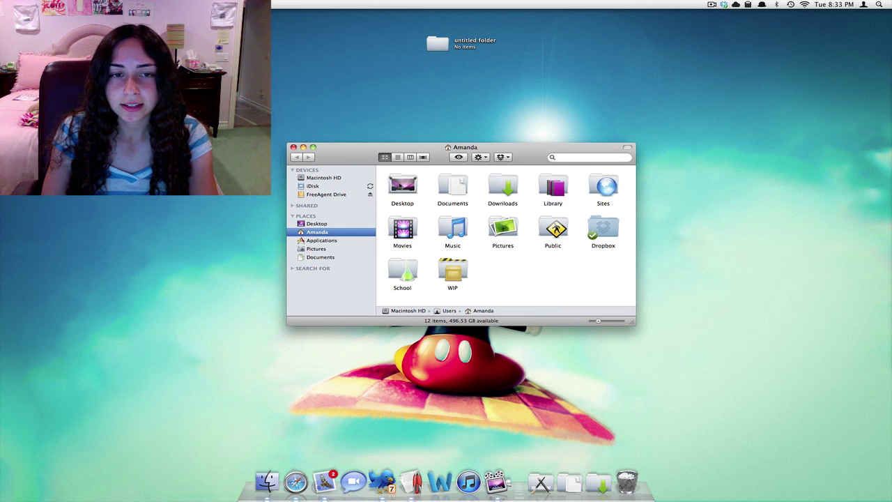
double_click(412, 185)
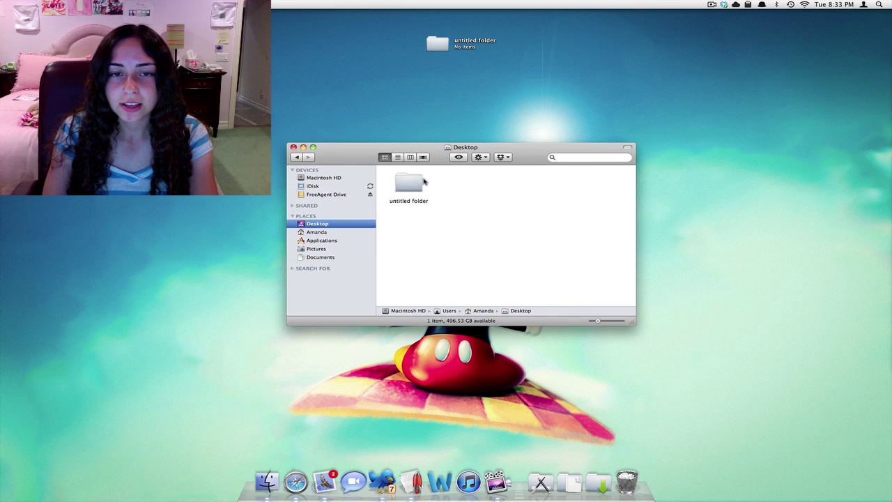
left_click(410, 181)
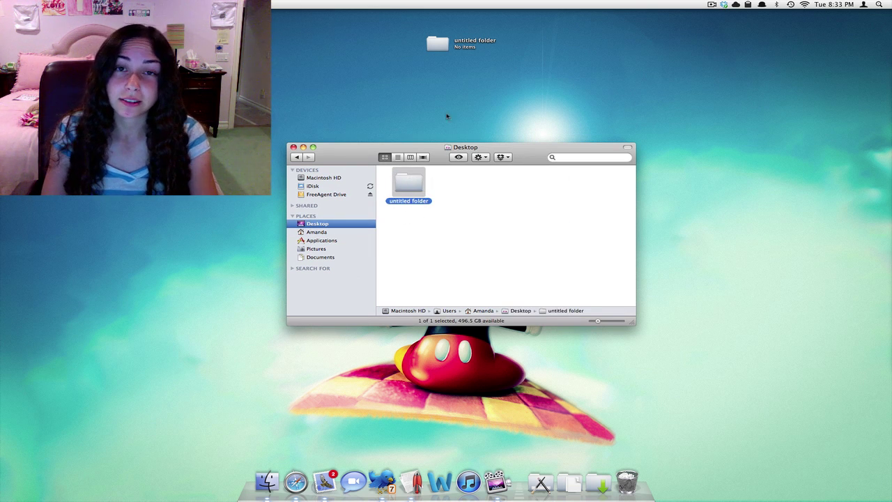
left_click(460, 195)
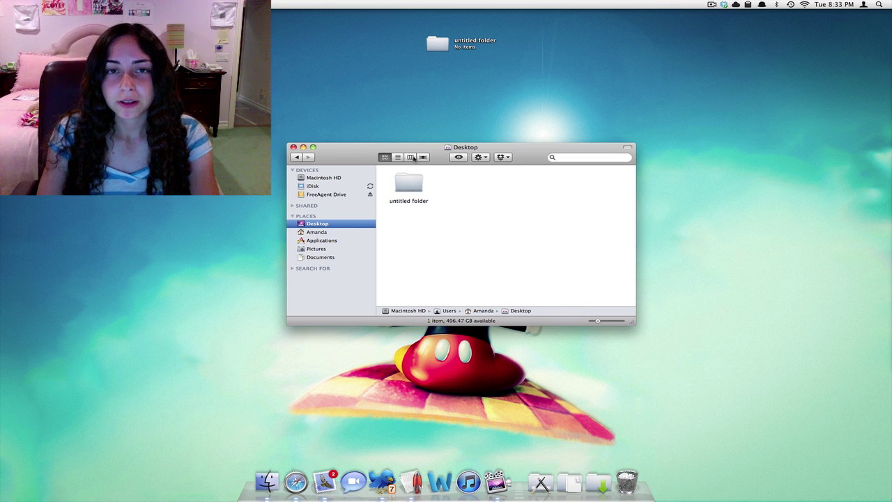
left_click_drag(409, 182, 627, 481)
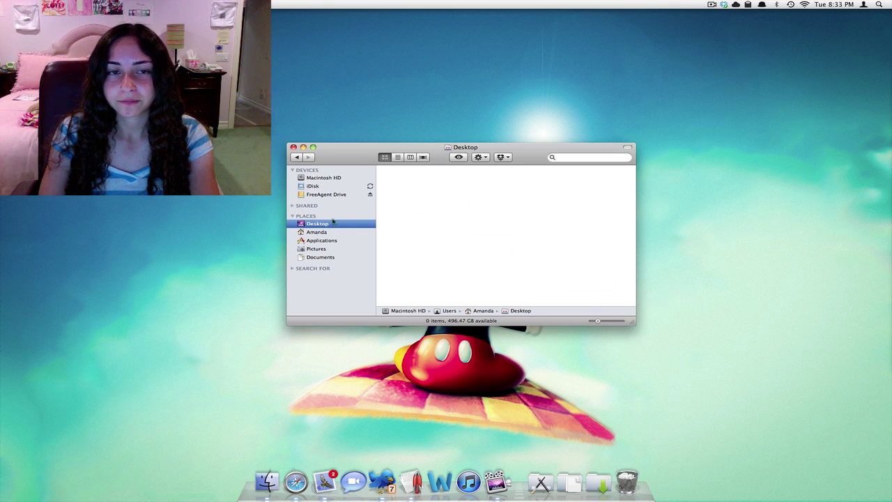
left_click(294, 147)
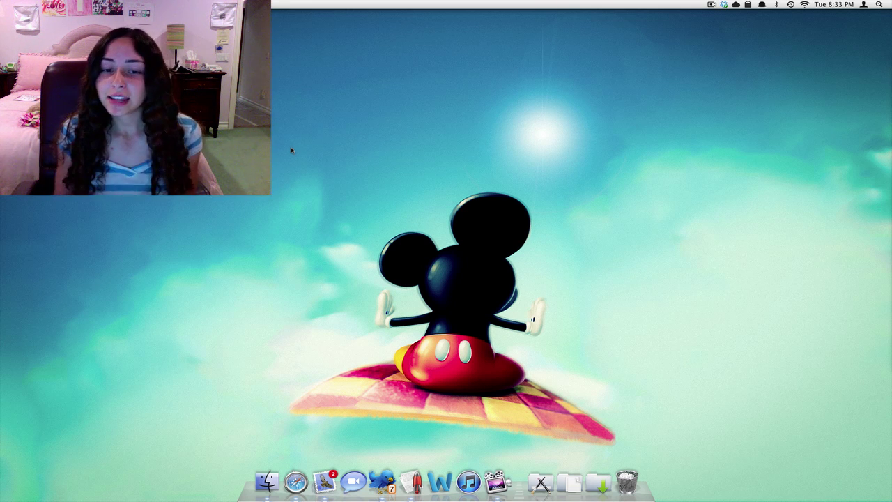
In the Documents folder, make an alias of the School 10 folder
left_click(267, 480)
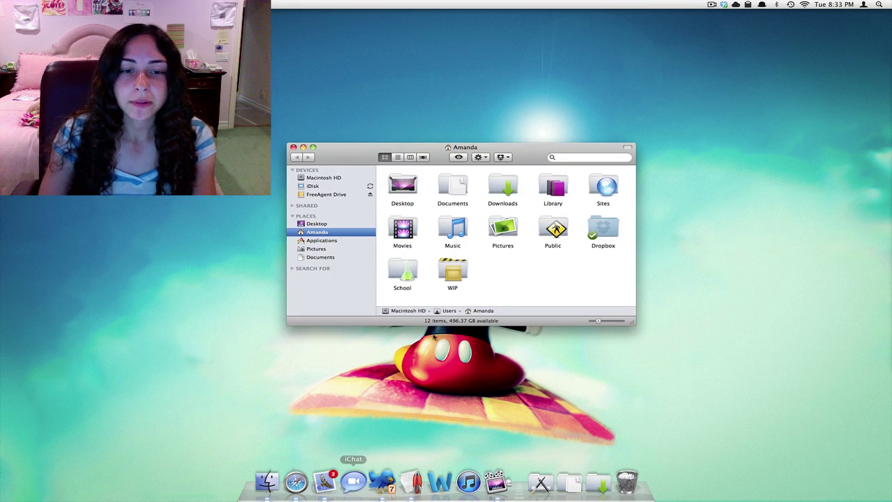
left_click(318, 257)
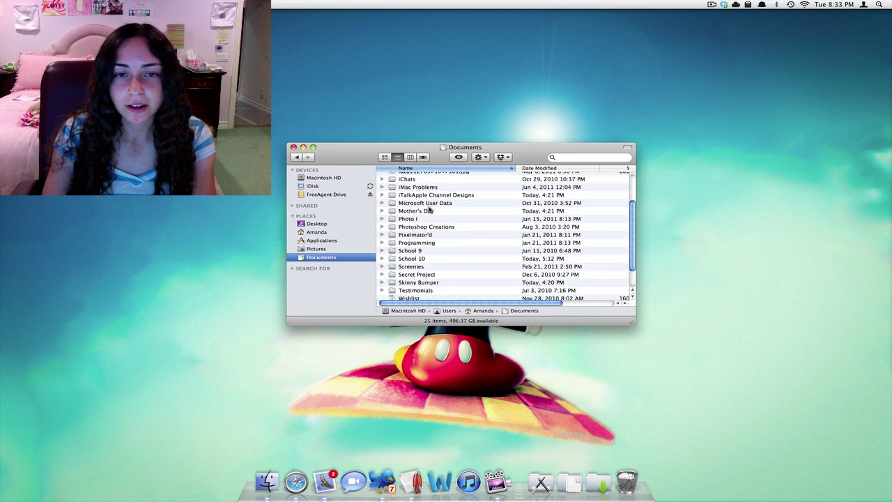
left_click(412, 259)
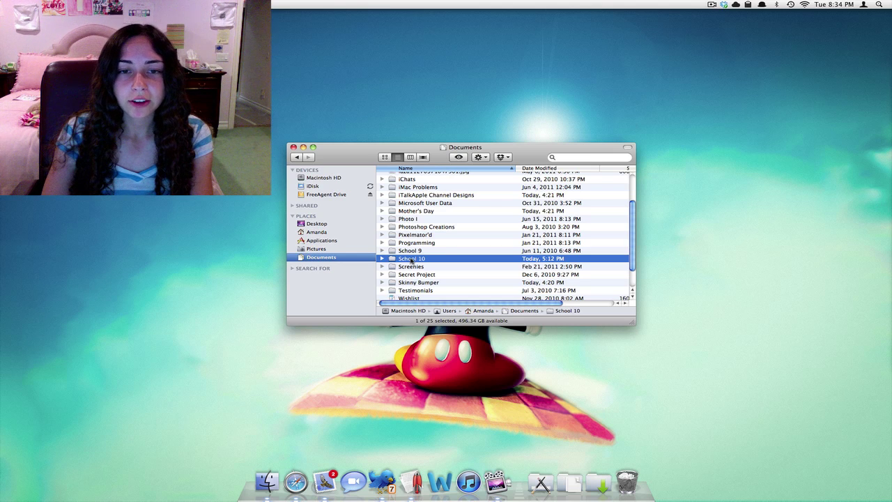
right_click(412, 261)
left_click(423, 318)
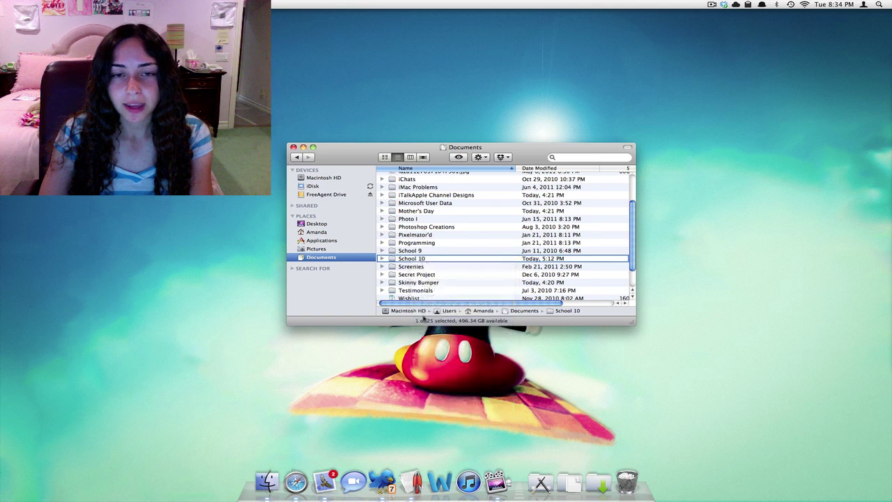
scroll(404, 218, "up", 3)
scroll(416, 276, "down", 3)
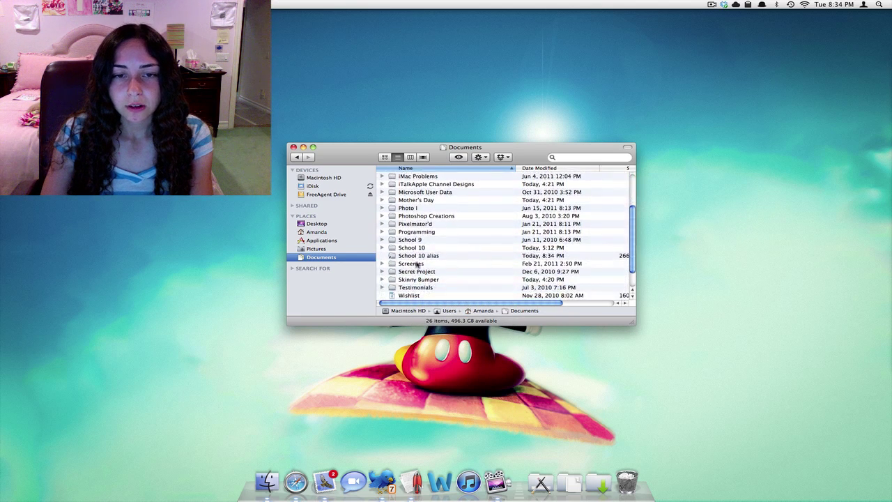
Rename the alias to 'School' and drag it onto the desktop
left_click(420, 256)
key("Return")
type("S")
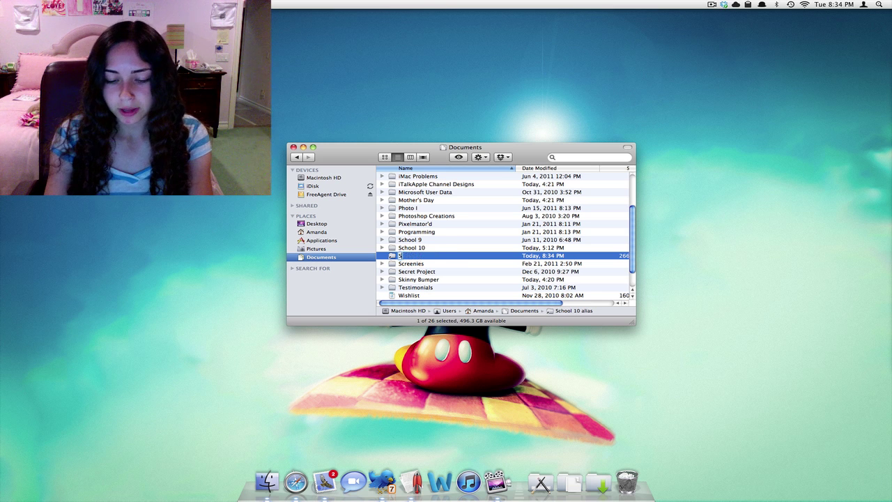
type("chool")
key("Return")
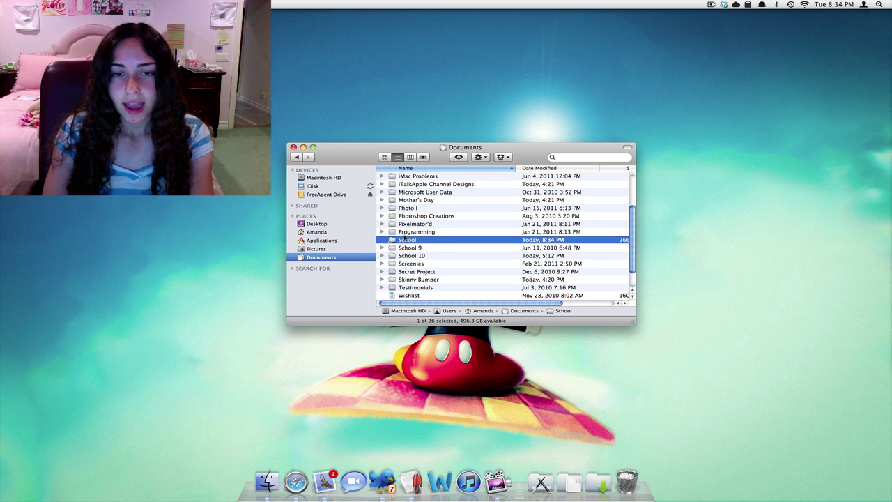
left_click_drag(392, 240, 46, 357)
left_click_drag(363, 164, 433, 146)
left_click(47, 357)
left_click(65, 374)
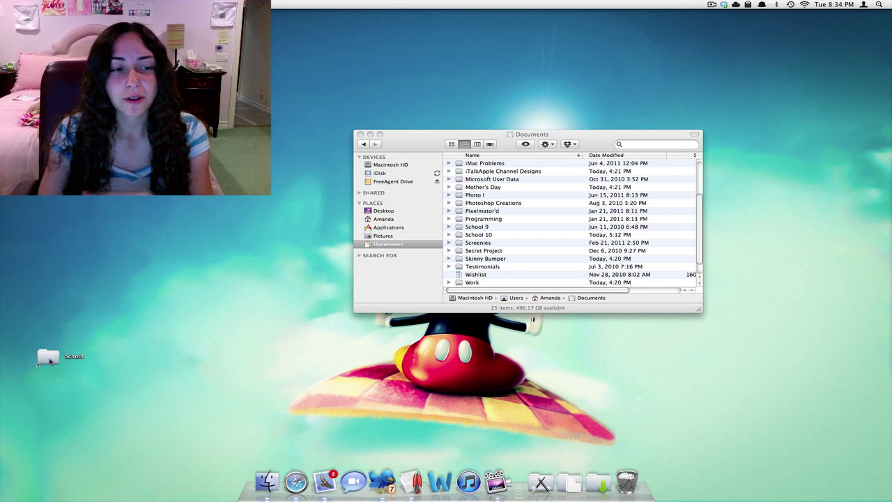
Open the desktop School alias to confirm it shows the School 10 folder
left_click(50, 360)
left_click(96, 365)
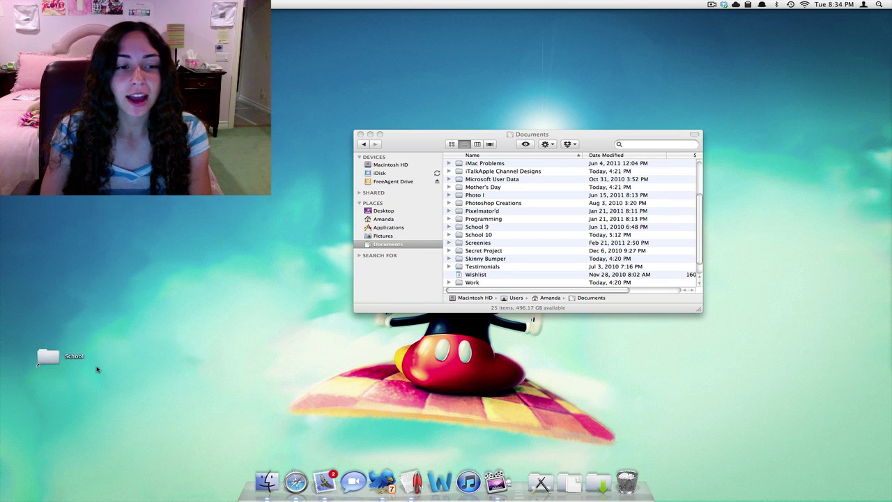
double_click(43, 356)
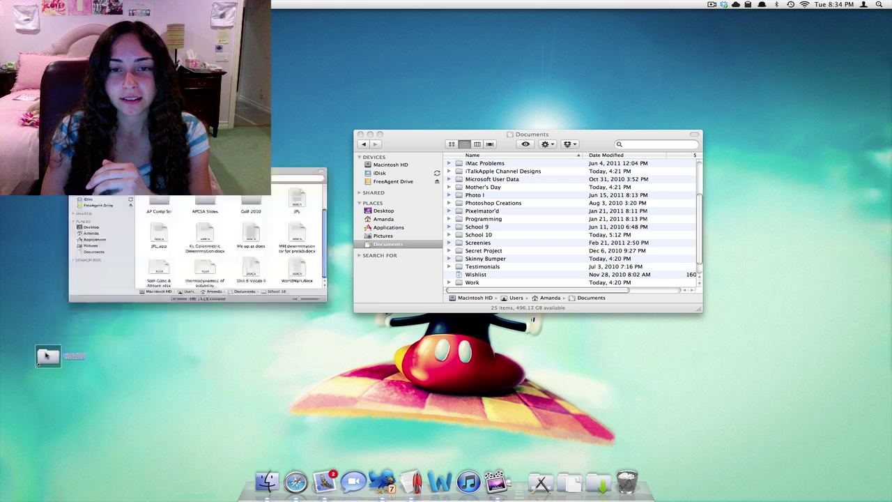
left_click_drag(210, 104, 320, 176)
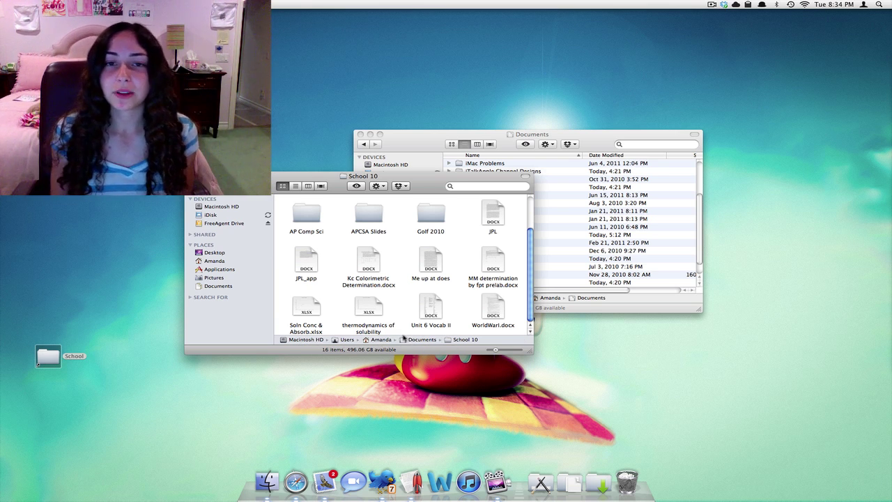
Close the School 10 window and drag the School alias to the Trash
key("super+w")
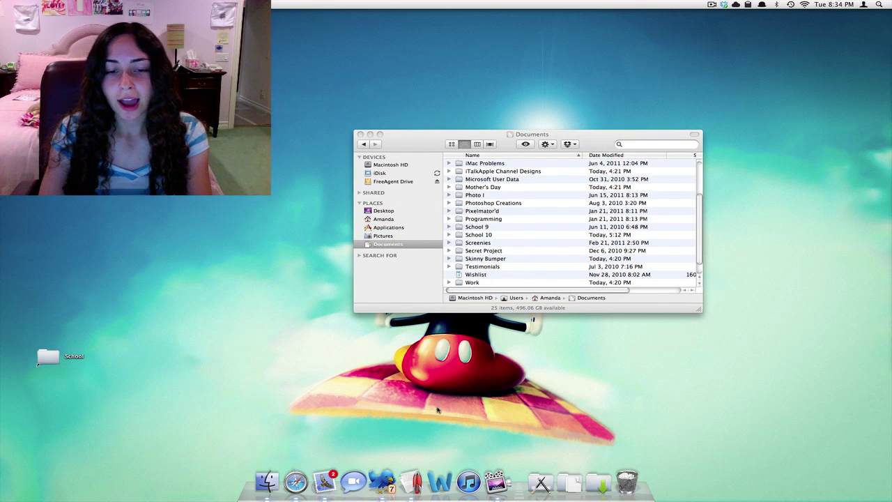
left_click(42, 356)
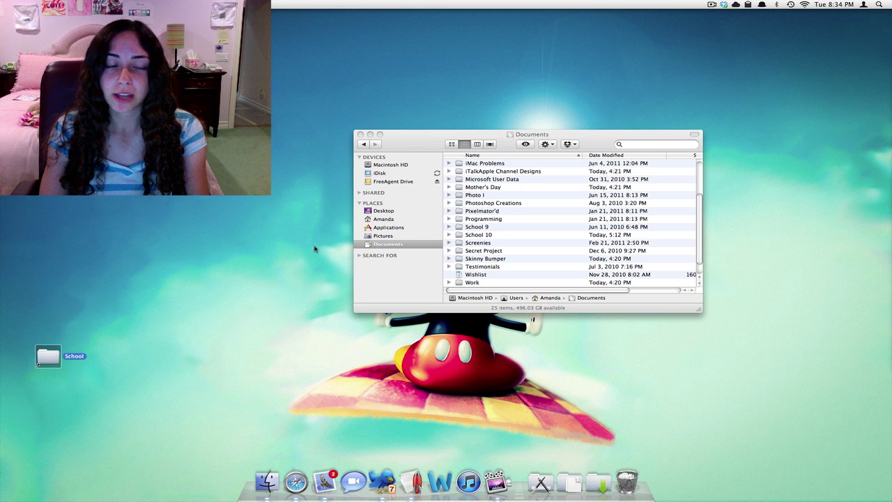
left_click_drag(56, 352, 627, 480)
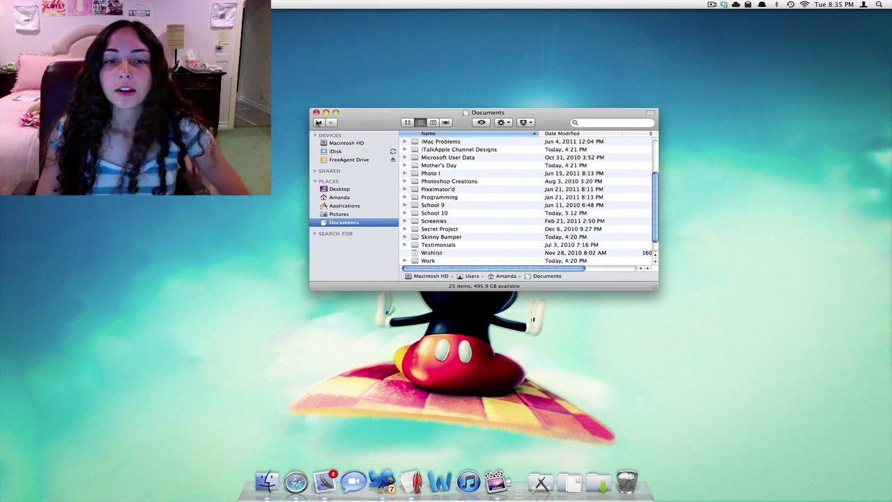
Make an alias of the Screenies folder and drag it onto the desktop
scroll(416, 206, "down", 1)
scroll(436, 241, "up", 4)
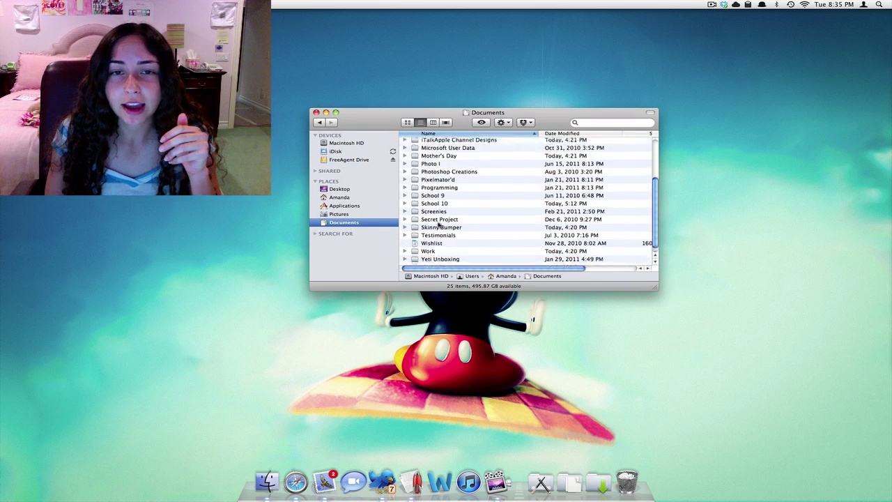
scroll(433, 205, "down", 4)
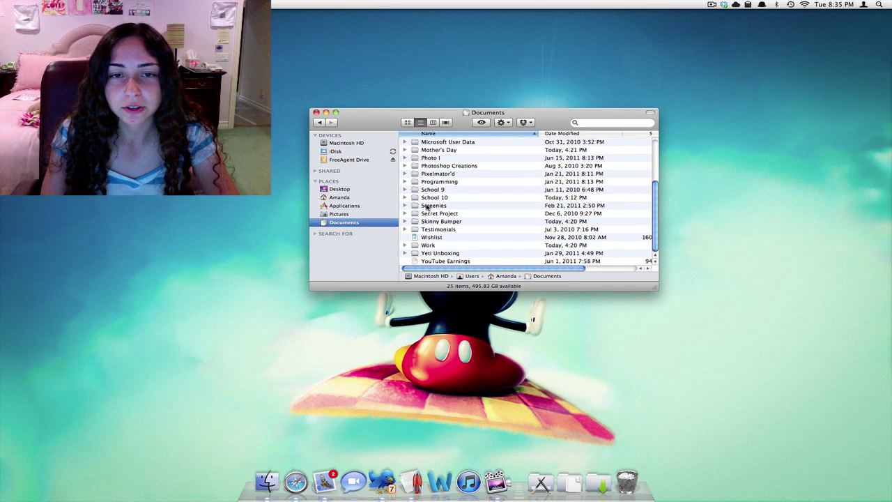
right_click(427, 207)
left_click(454, 269)
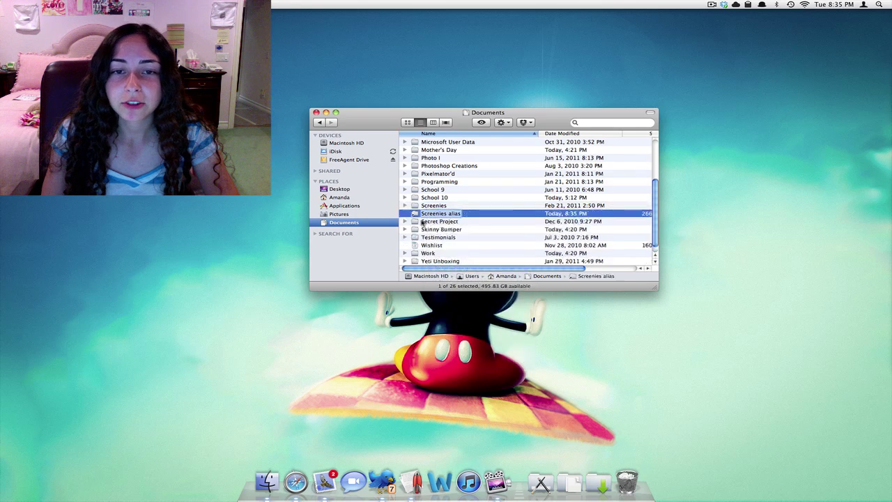
left_click_drag(420, 214, 24, 442)
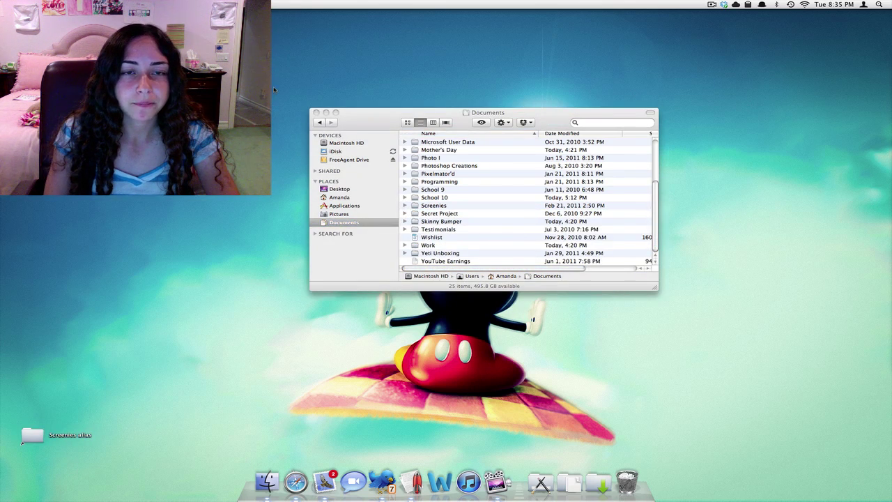
Close the Documents window and nudge the Screenies alias slightly lower on the desktop
left_click(317, 113)
left_click(31, 436)
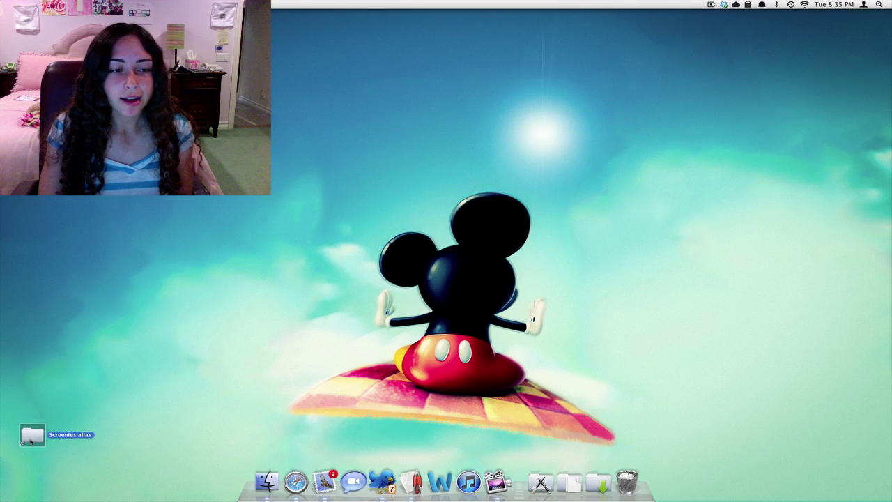
left_click_drag(31, 438, 29, 456)
left_click(100, 485)
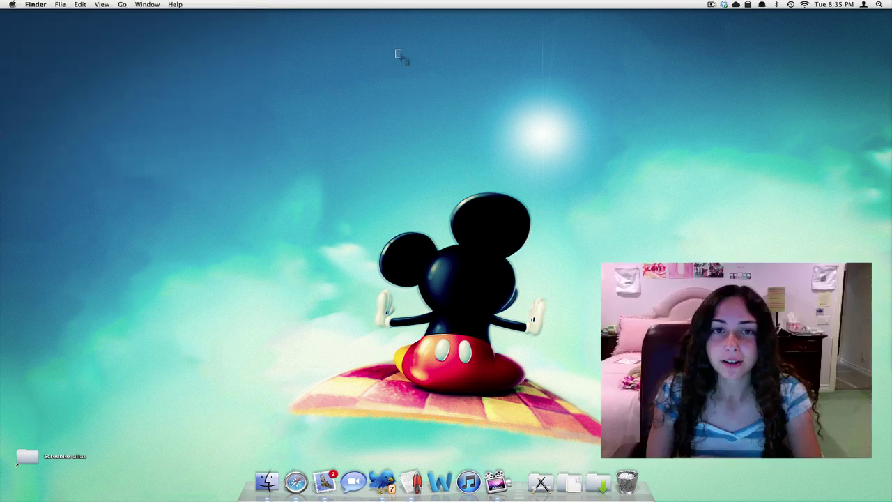
left_click_drag(396, 50, 610, 228)
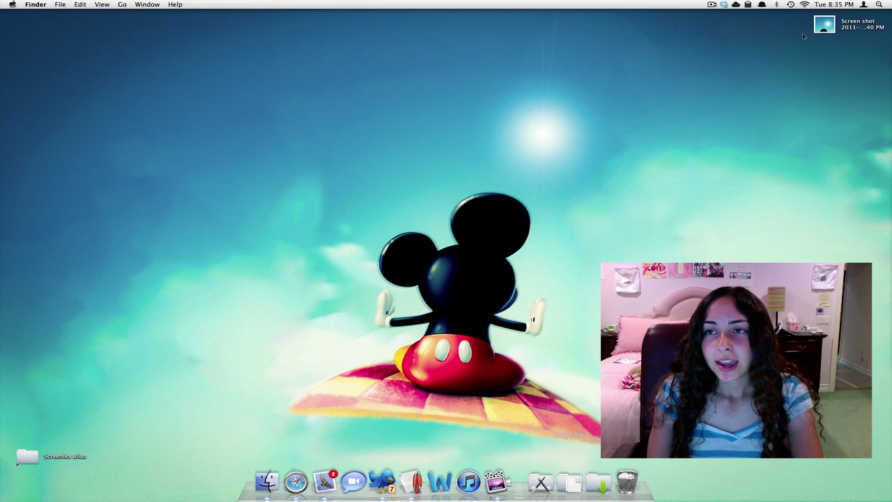
left_click(824, 23)
left_click_drag(825, 23, 32, 459)
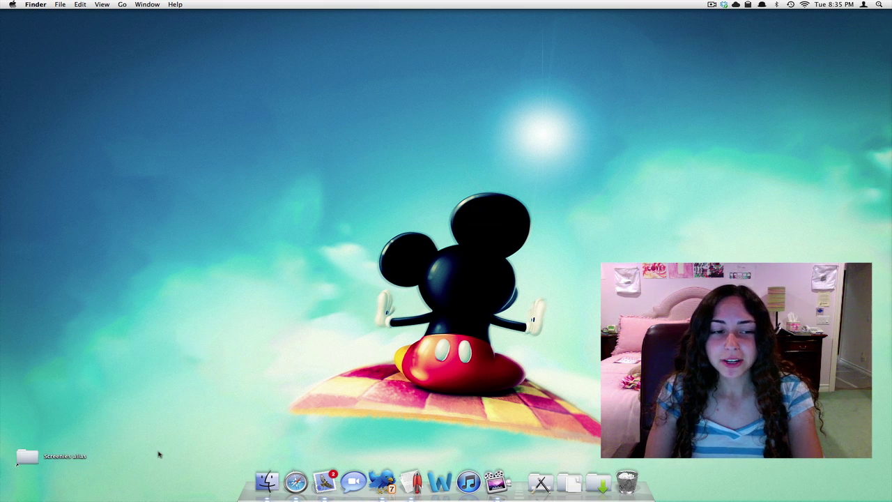
double_click(25, 458)
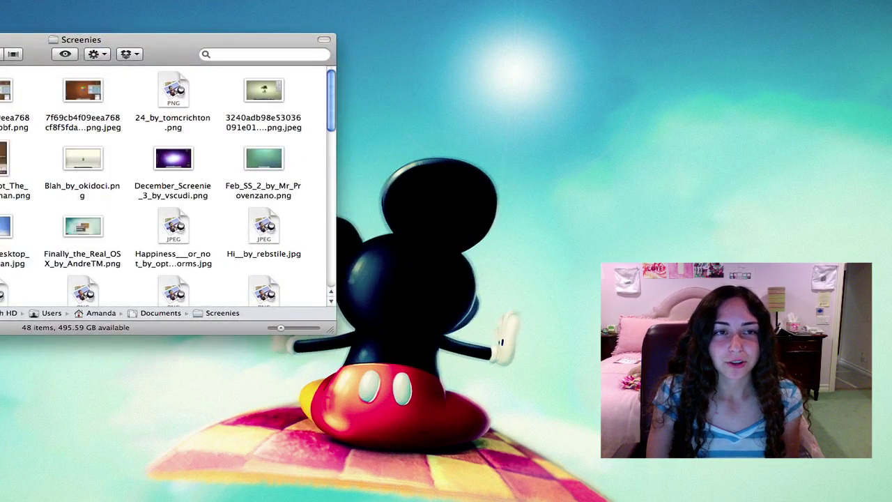
left_click_drag(0, 43, 209, 35)
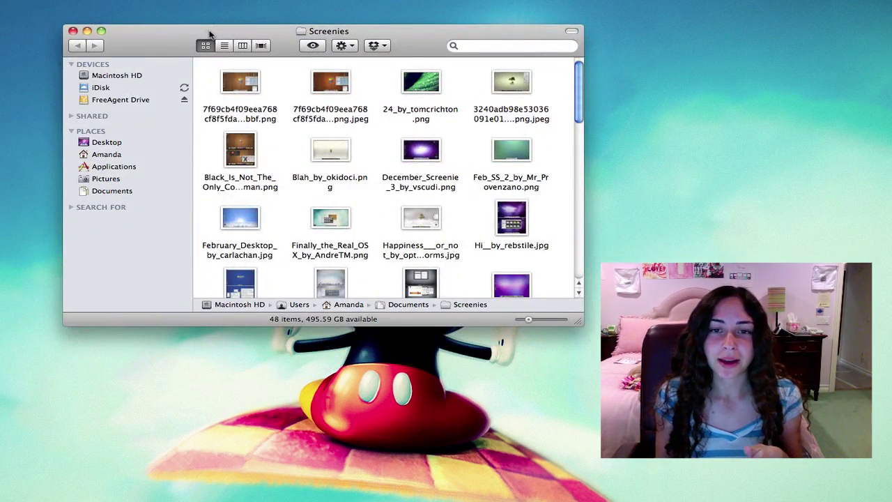
scroll(349, 251, "down", 10)
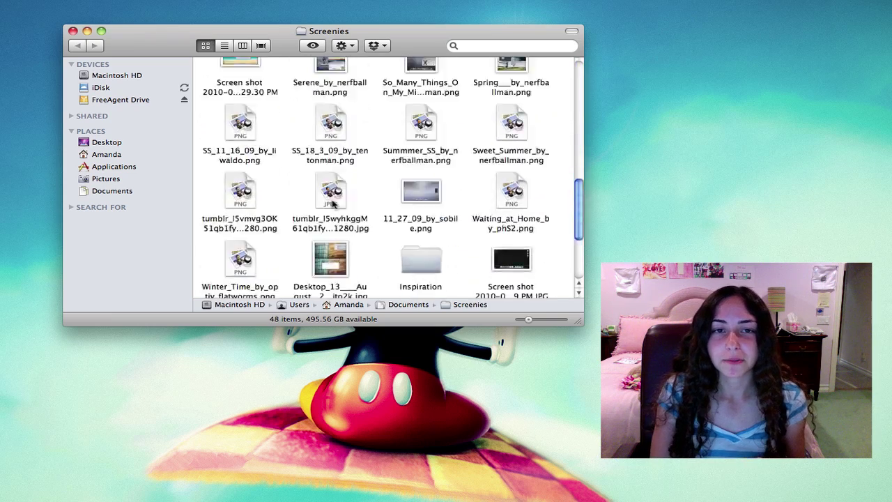
scroll(333, 209, "up", 10)
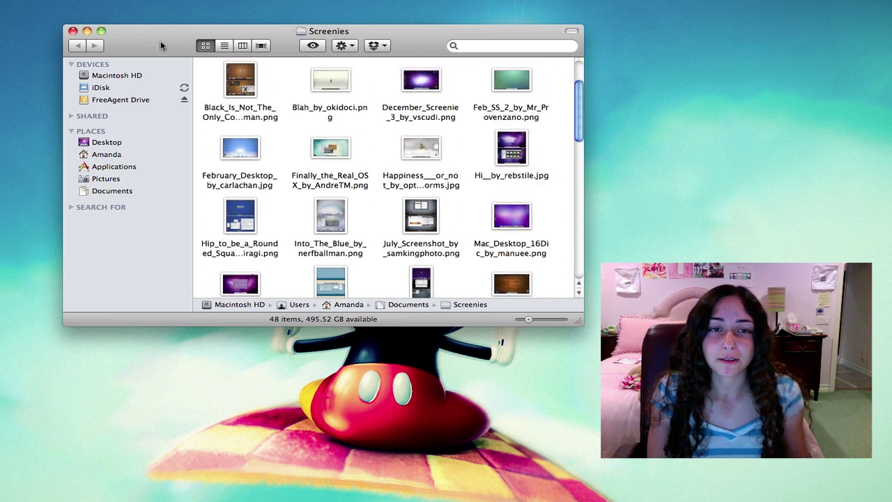
left_click(251, 87)
key("space")
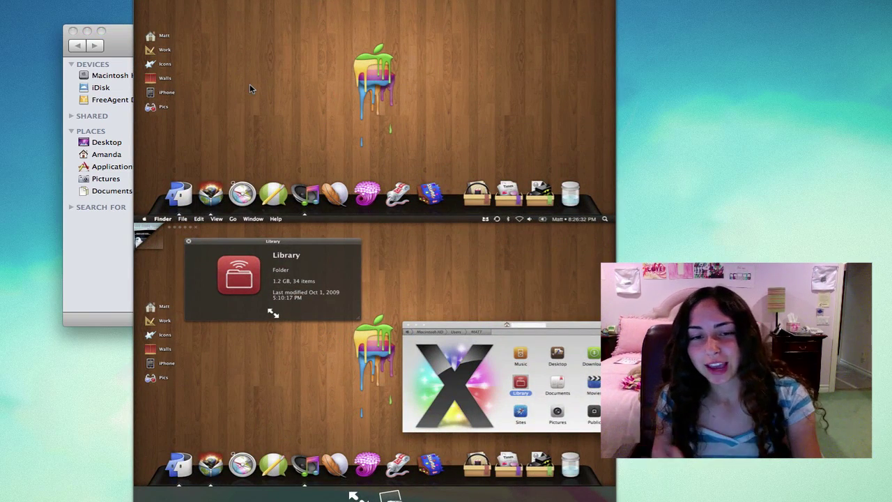
key("space")
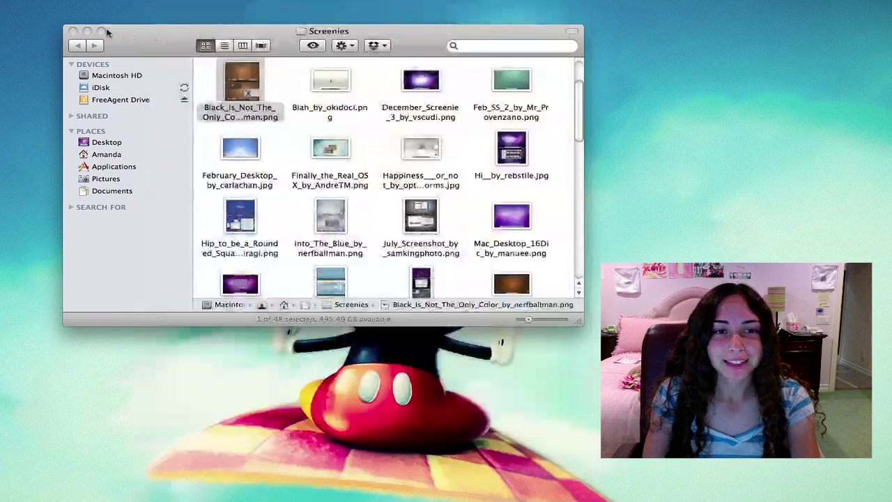
left_click(74, 33)
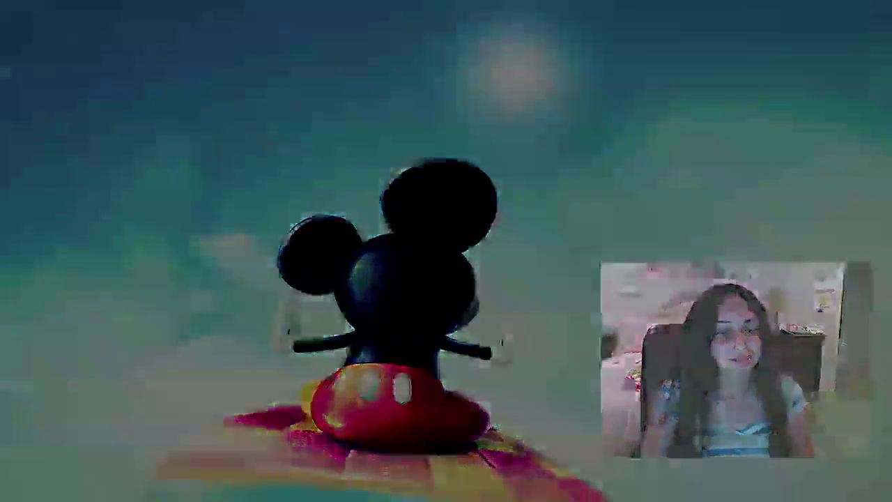